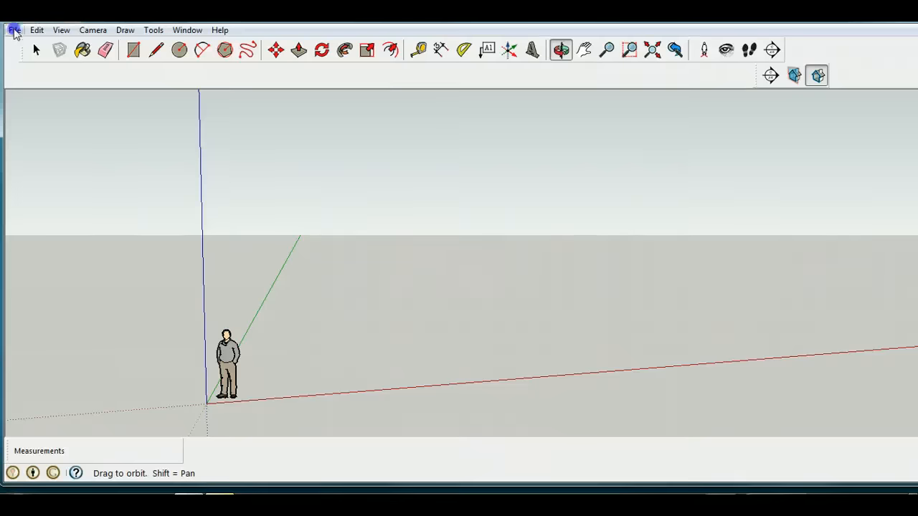
Step: Import brownstone_floorplan_floor1.jpg from the gateway folder, using it as an image
click(14, 31)
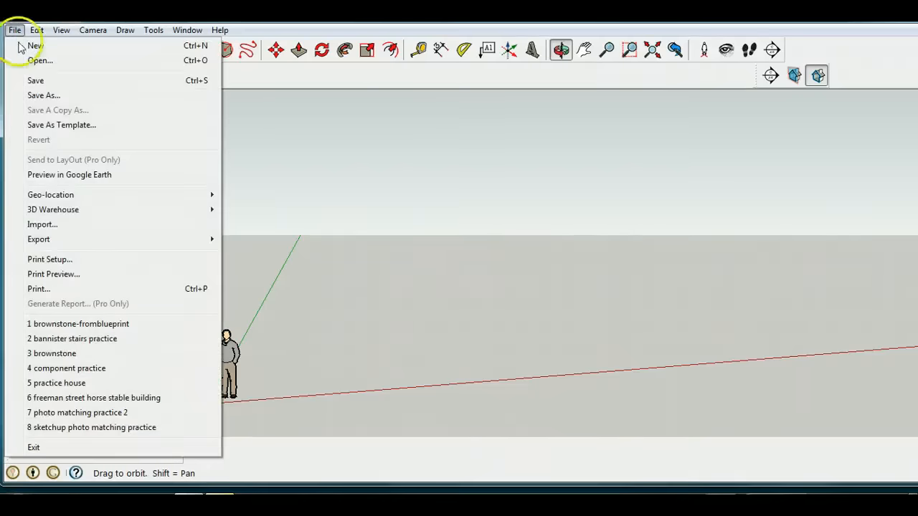
click(50, 226)
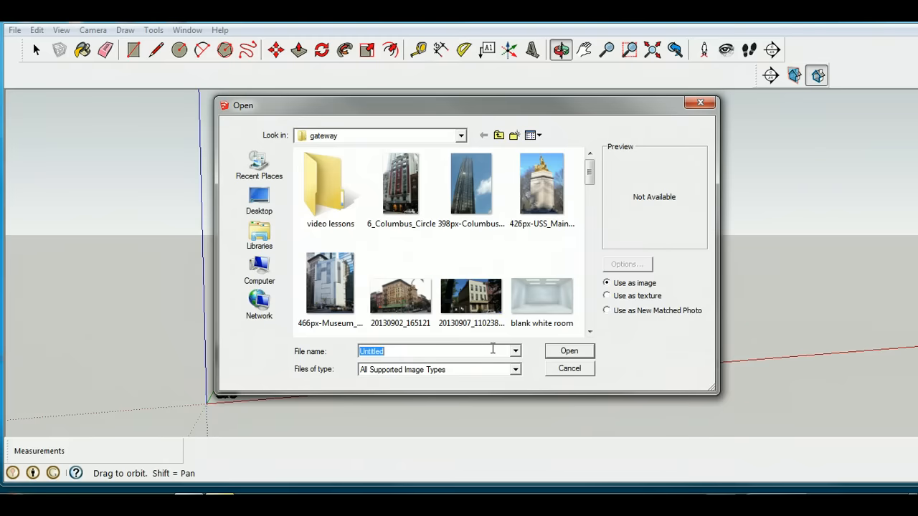
text(br)
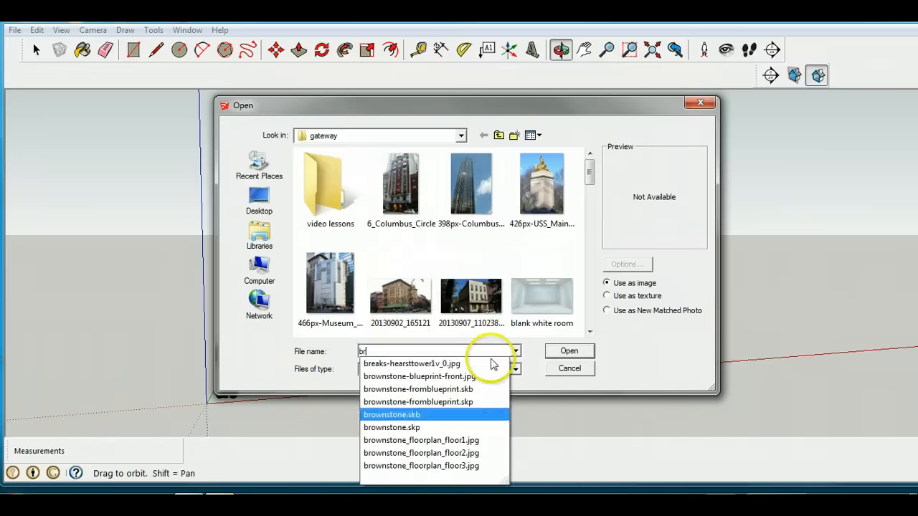
click(470, 440)
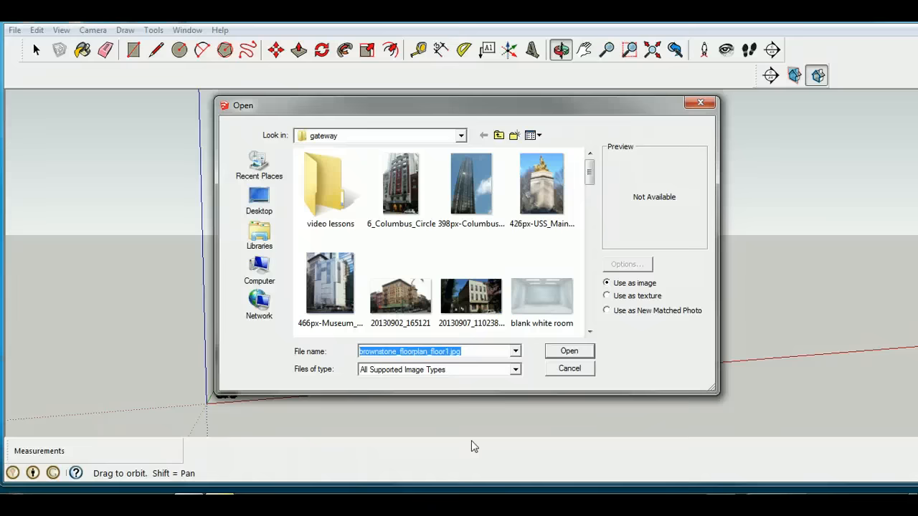
click(515, 351)
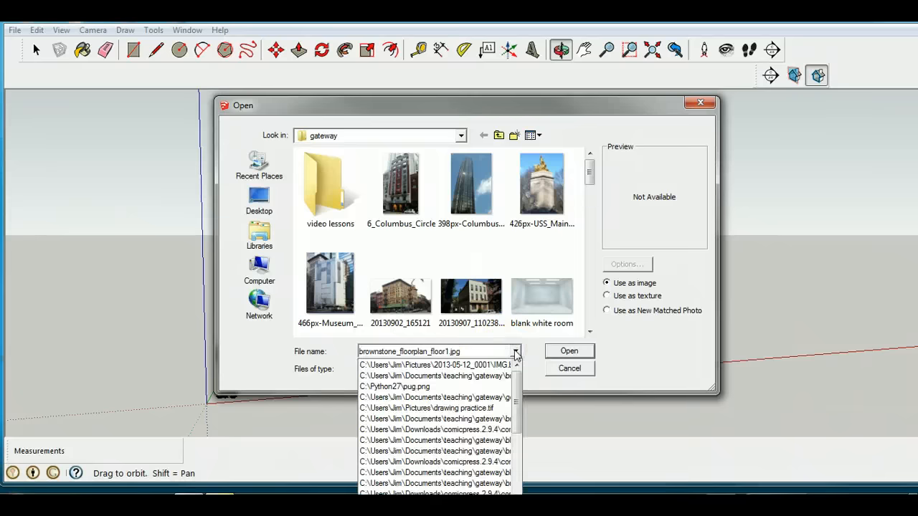
click(515, 351)
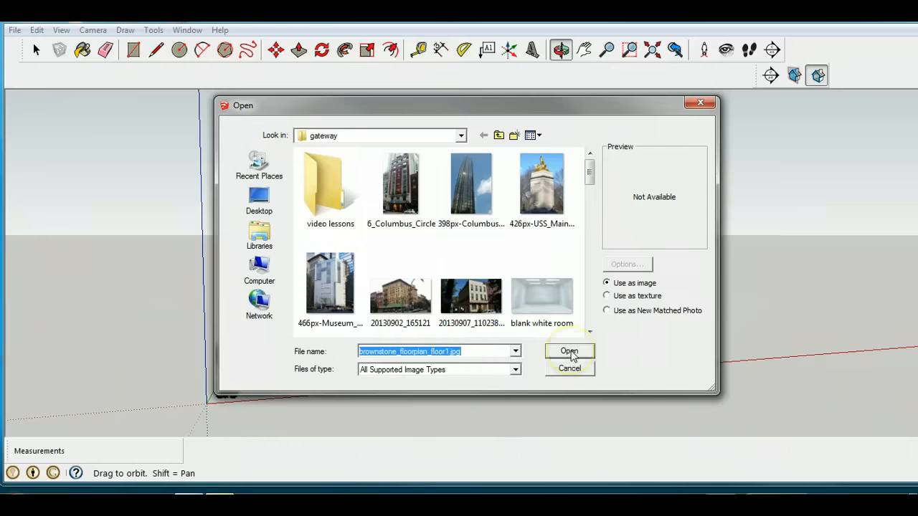
click(572, 352)
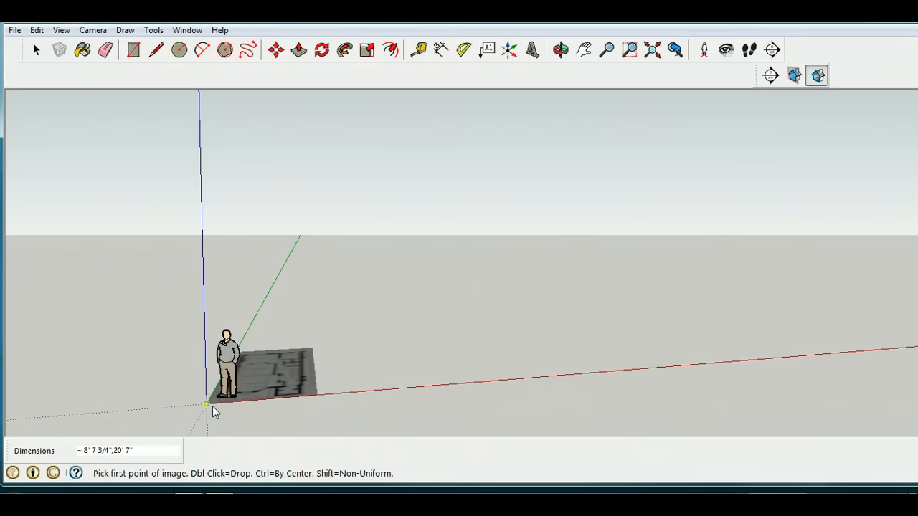
Step: Place the floor plan image with its corner at the origin and set its height to 52'
drag(208, 406, 289, 378)
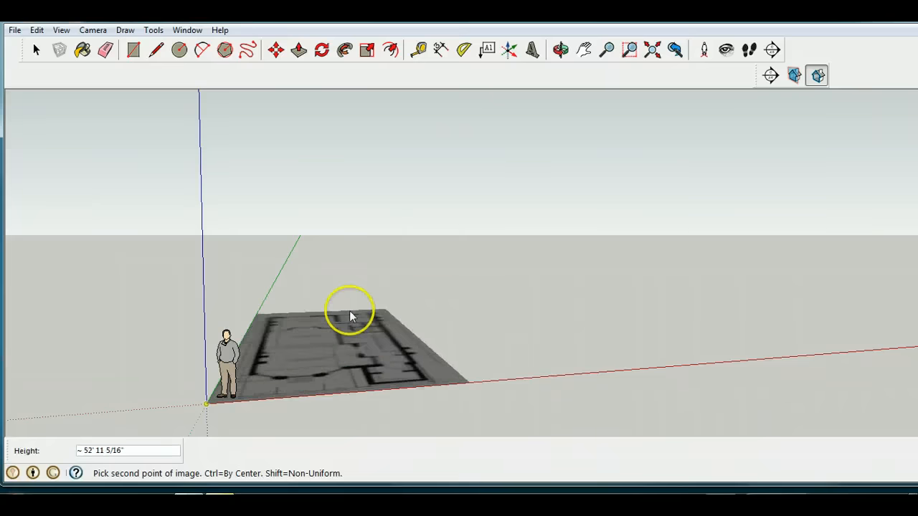
drag(349, 311, 377, 307)
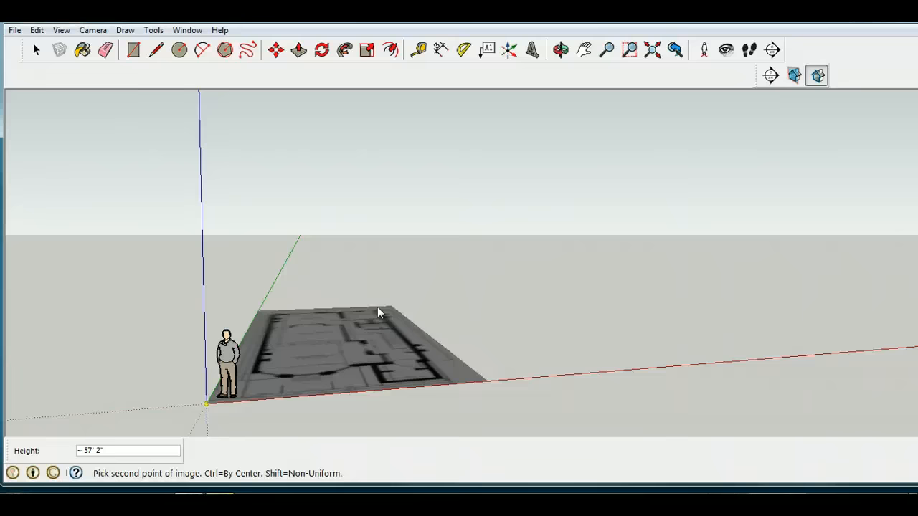
text(51'9)
key(Return)
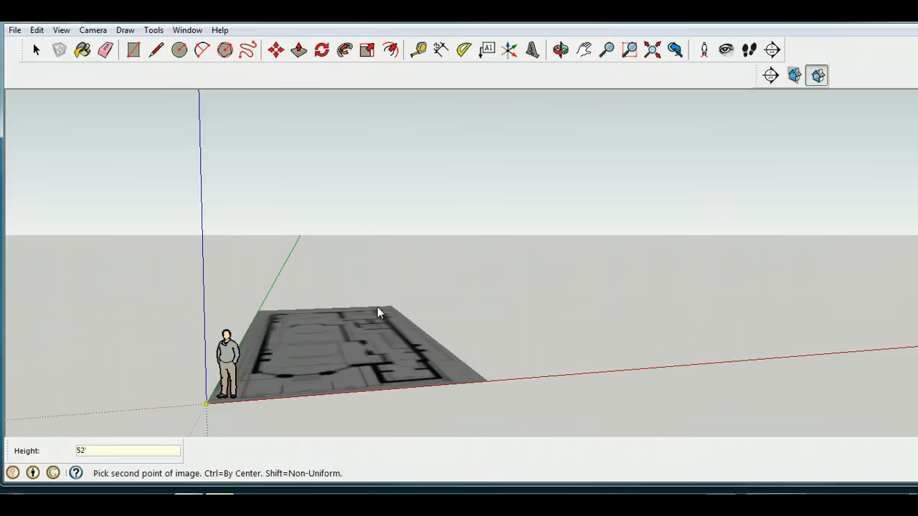
key(Return)
scroll(377, 311, down, 1)
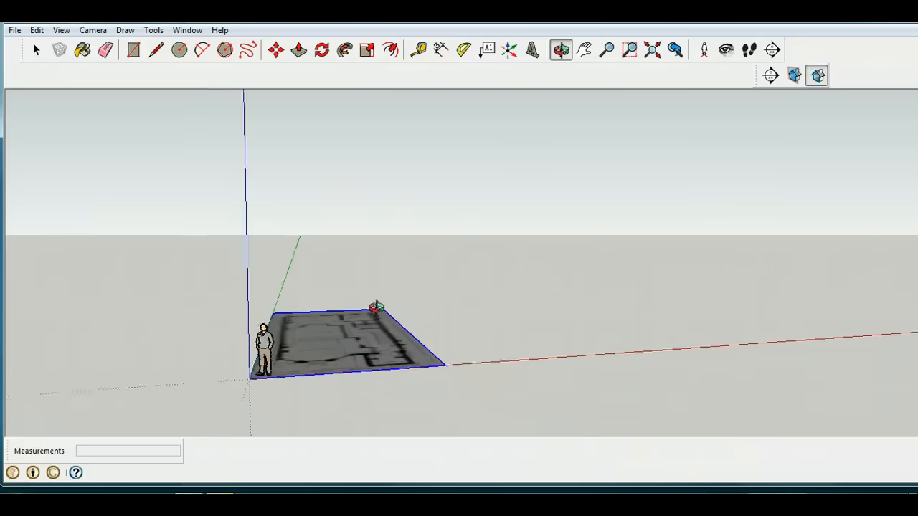
Step: Examine the placed floor plan from above, from the front vestibule and bay window to the rear kitchen and bedroom
scroll(375, 310, up, 3)
drag(311, 387, 312, 480)
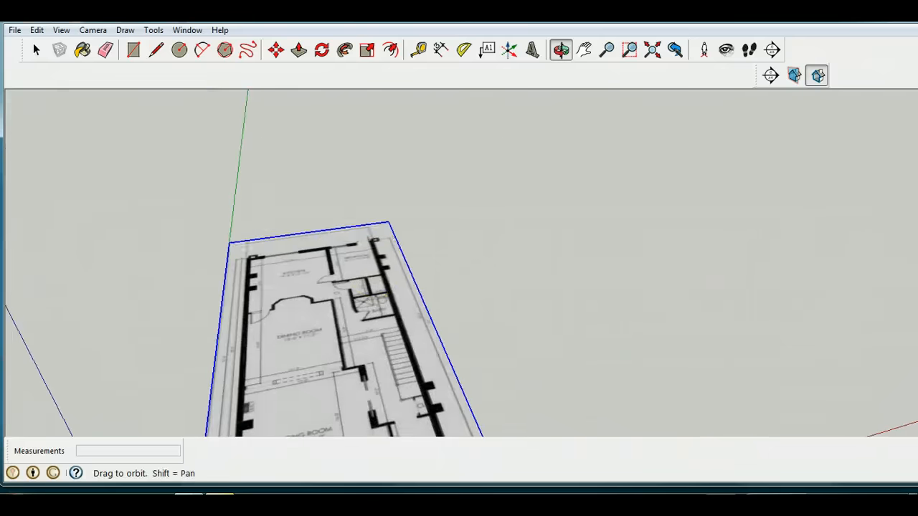
click(581, 54)
drag(280, 399, 277, 272)
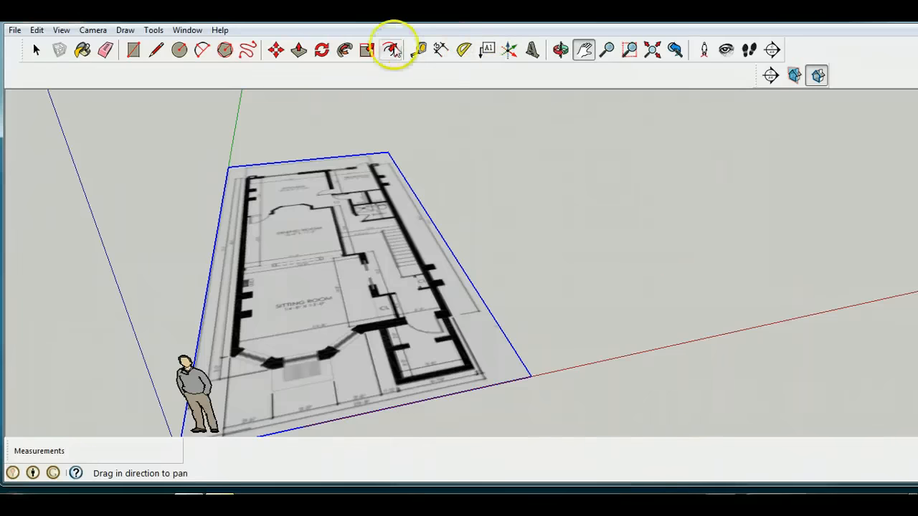
click(560, 49)
drag(280, 240, 276, 211)
scroll(276, 211, down, 4)
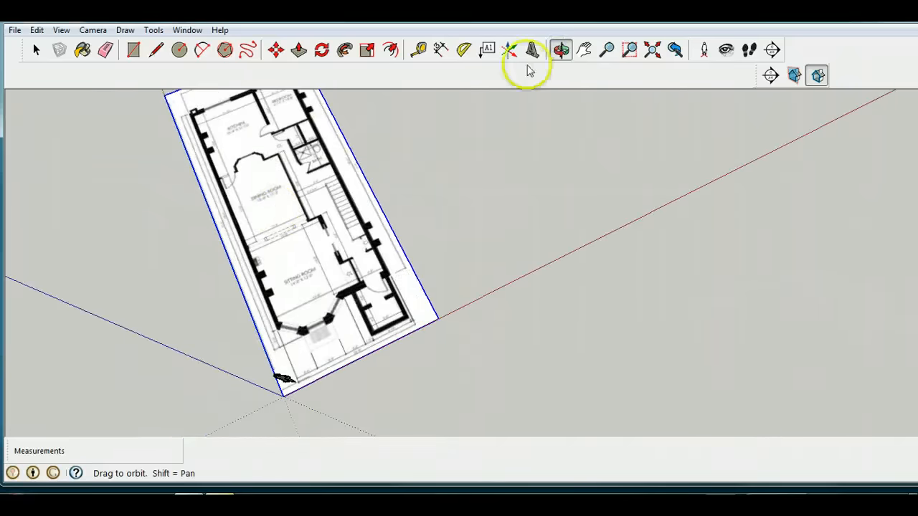
click(584, 48)
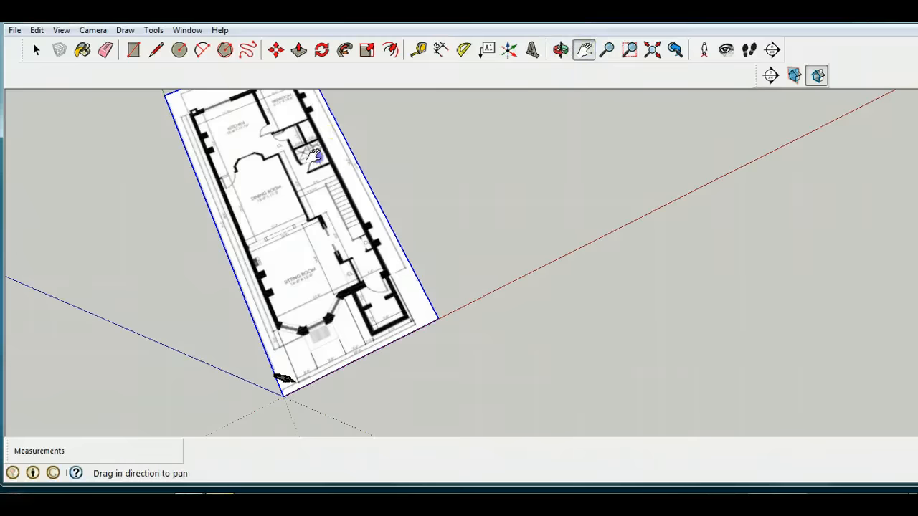
drag(314, 154, 328, 185)
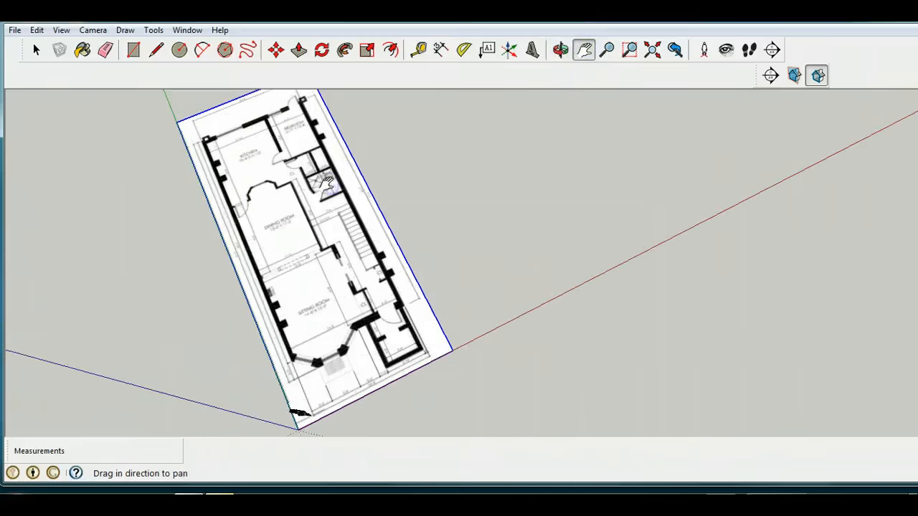
click(561, 48)
drag(196, 187, 198, 207)
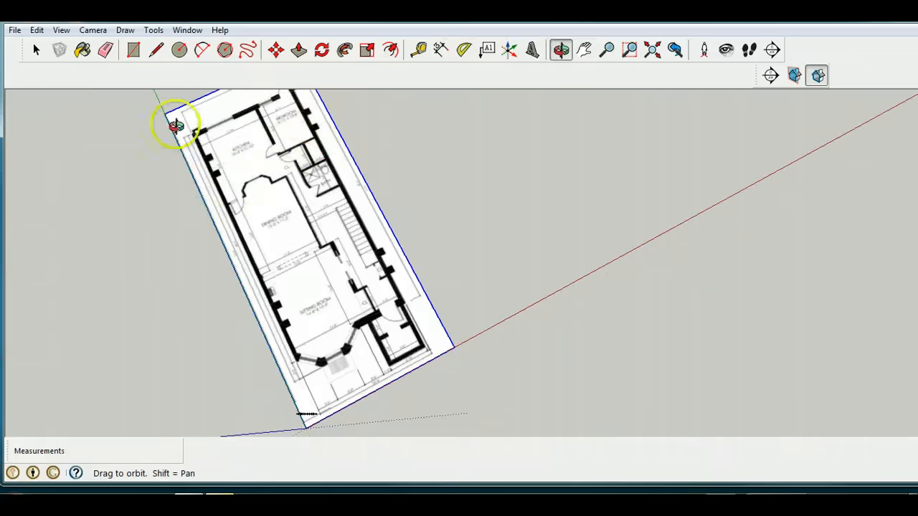
drag(174, 127, 287, 190)
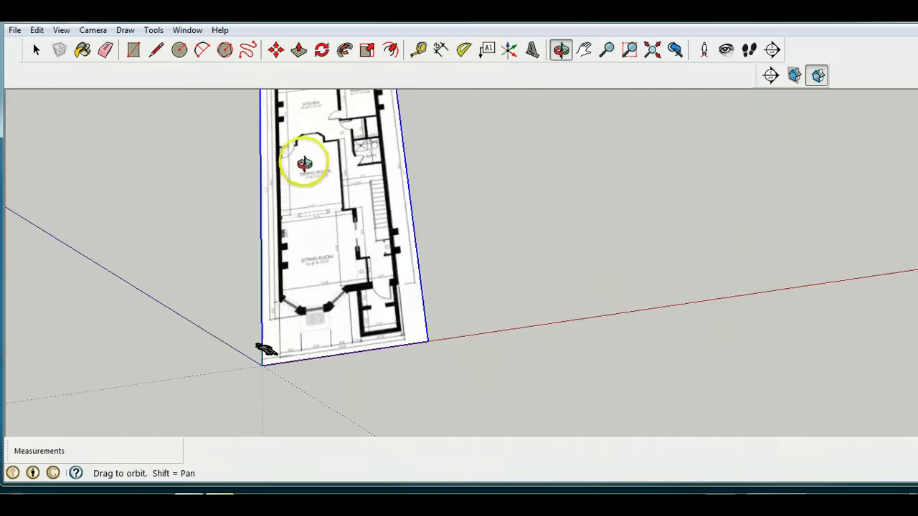
click(584, 49)
drag(363, 159, 372, 224)
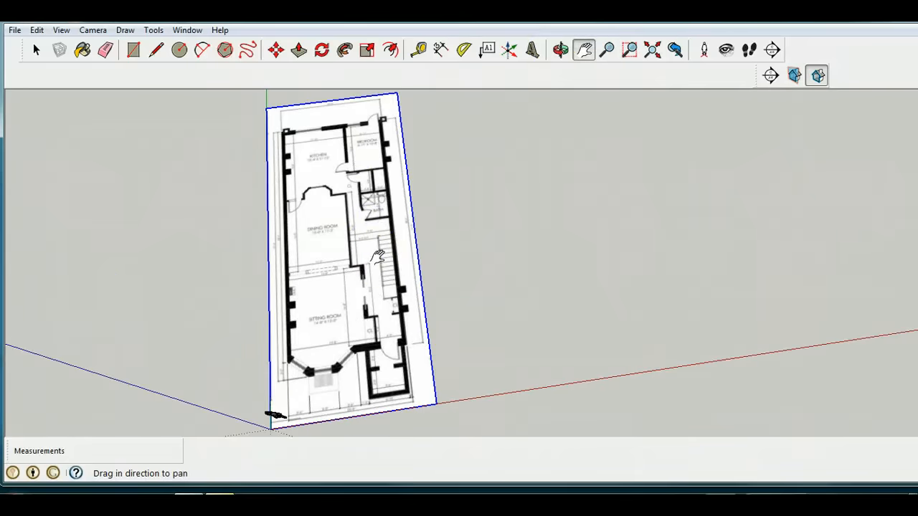
Step: Trace the outer edge of the left side wall, about 38' long, the rear wall, and the right side wall to the entrance corner
click(156, 49)
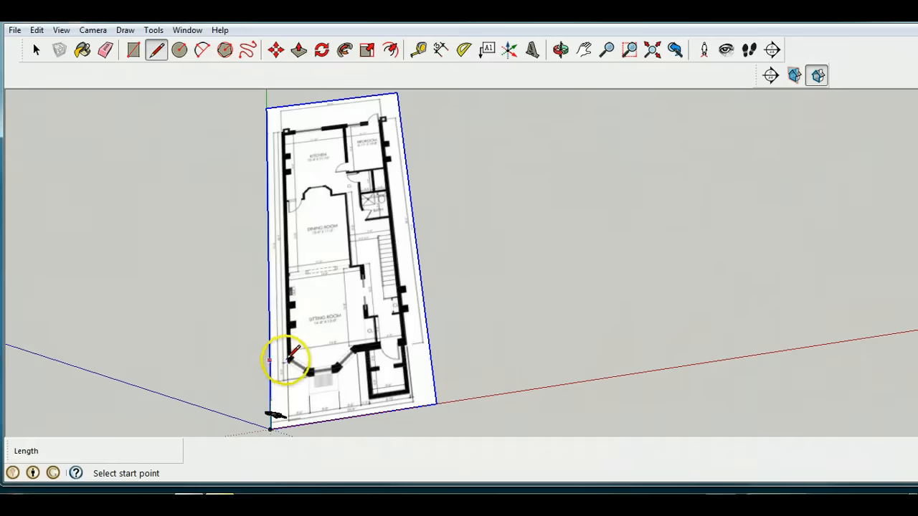
click(287, 359)
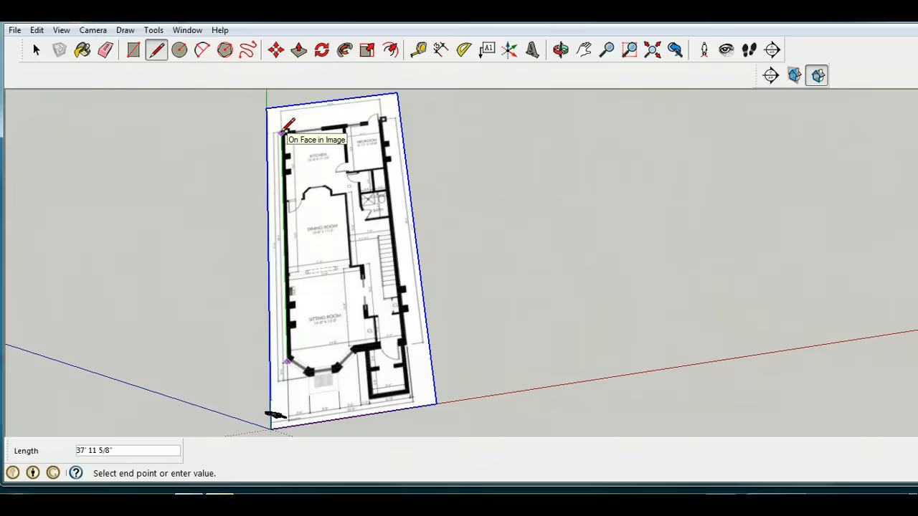
click(281, 133)
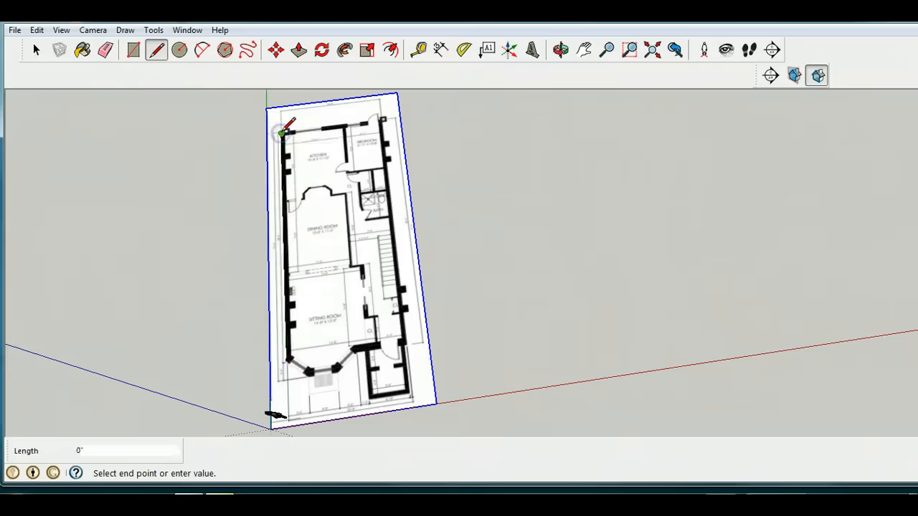
click(382, 120)
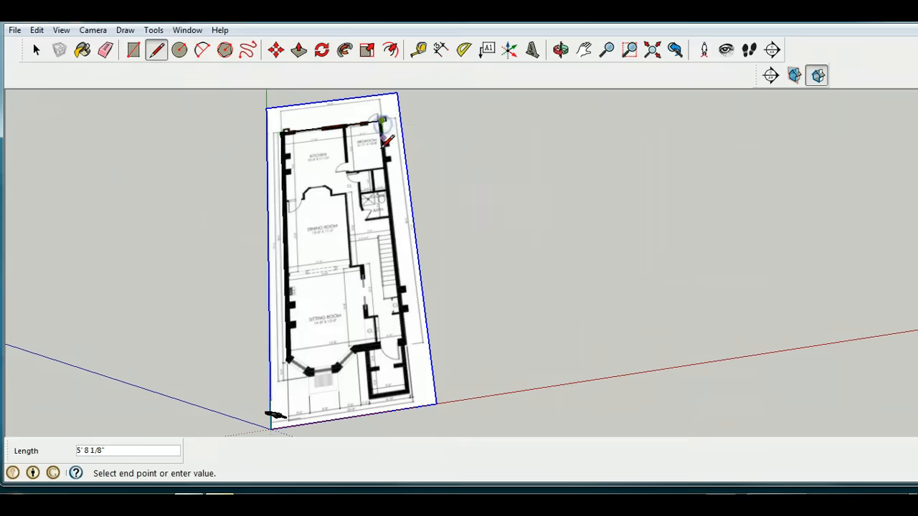
click(406, 341)
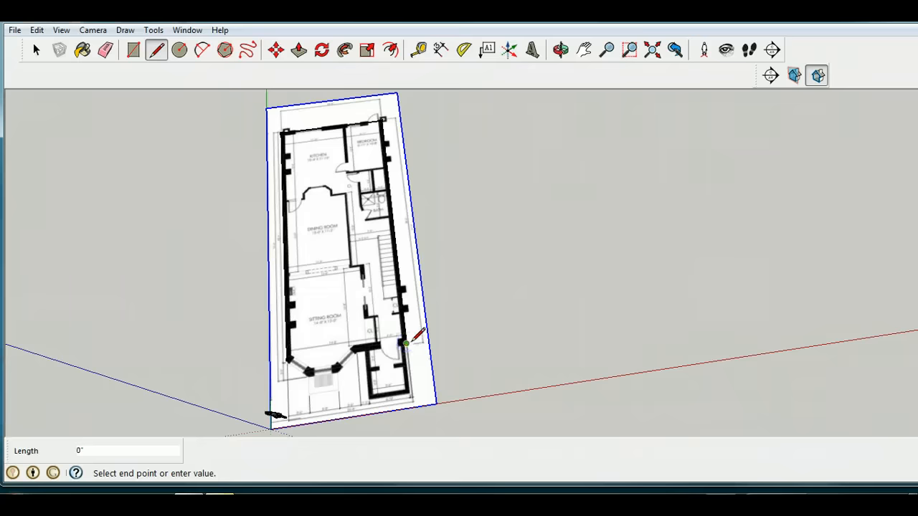
Step: Draw the short inward jog at the entrance corner and the vestibule's outer side wall, about 6' 9" long, to its front corner
scroll(410, 340, up, 3)
scroll(407, 343, up, 4)
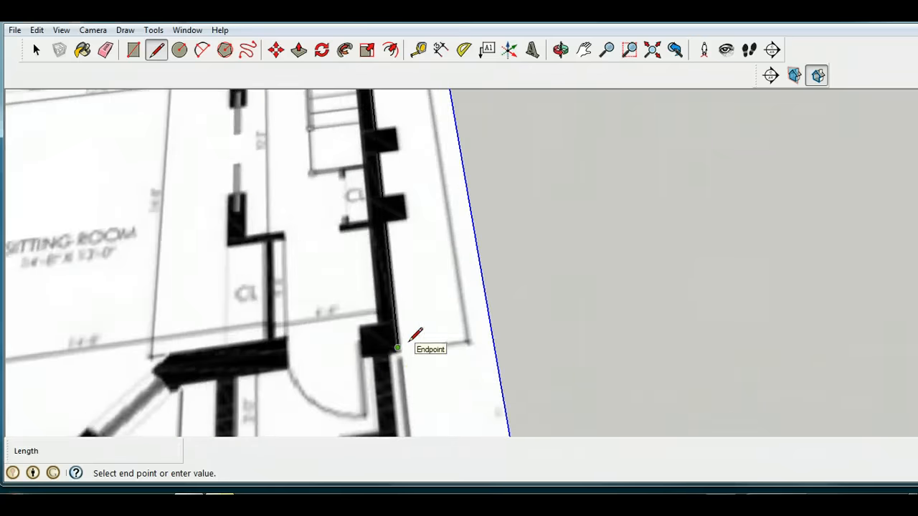
click(388, 349)
scroll(388, 349, down, 5)
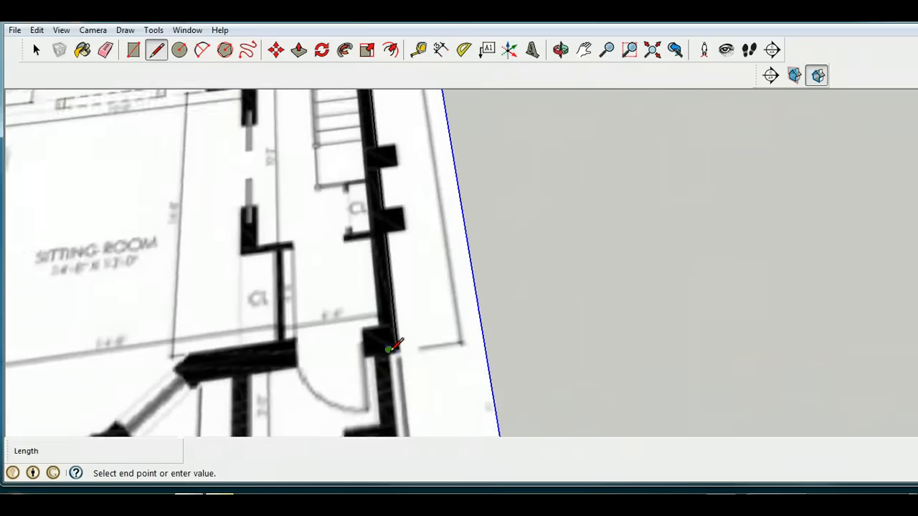
scroll(387, 349, down, 2)
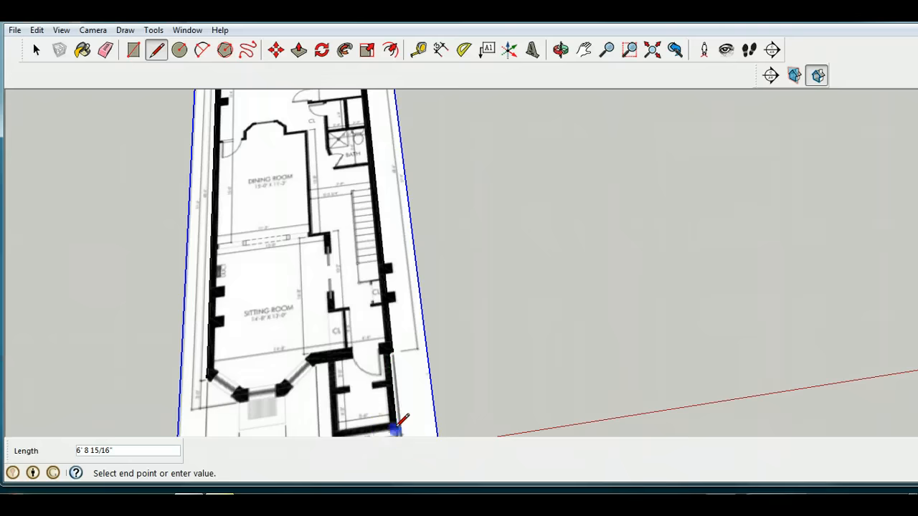
scroll(387, 426, down, 2)
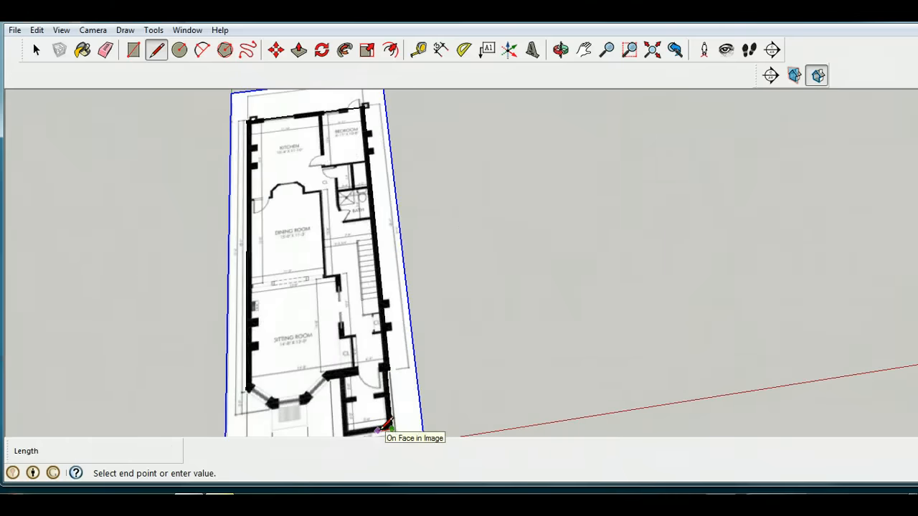
Step: Draw the vestibule's front wall line, about 5' 4" long, from its outer corner to its inner front corner
click(583, 48)
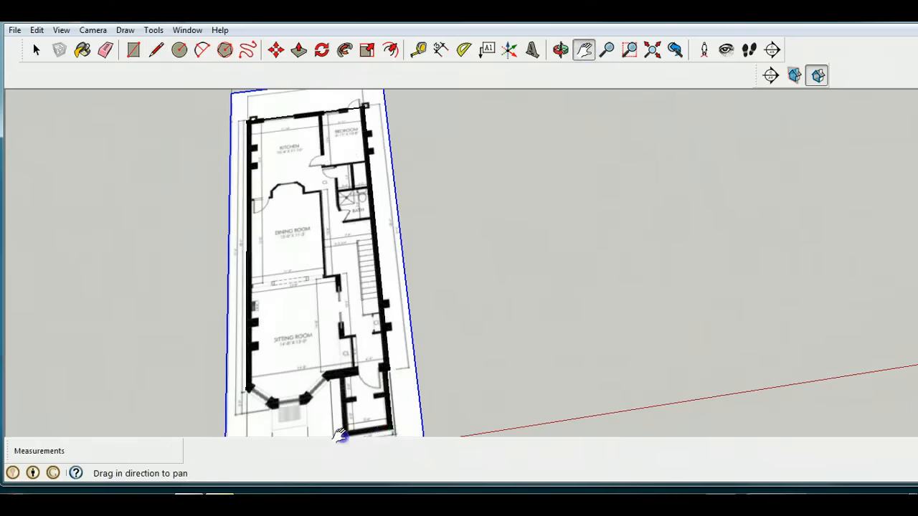
drag(340, 435, 222, 424)
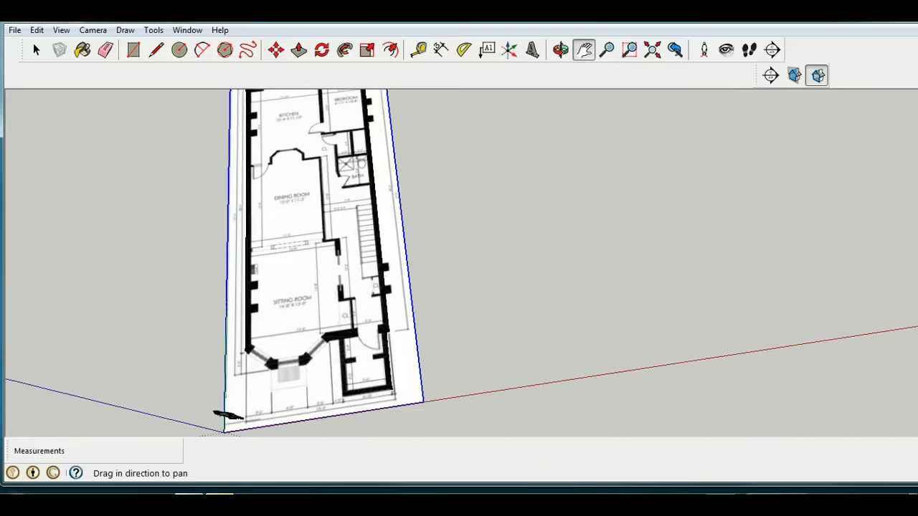
click(156, 50)
click(391, 390)
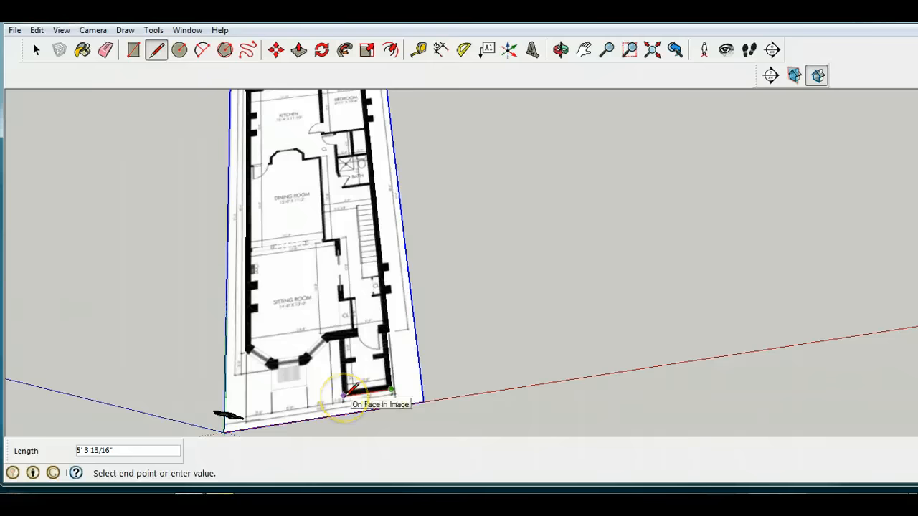
click(342, 394)
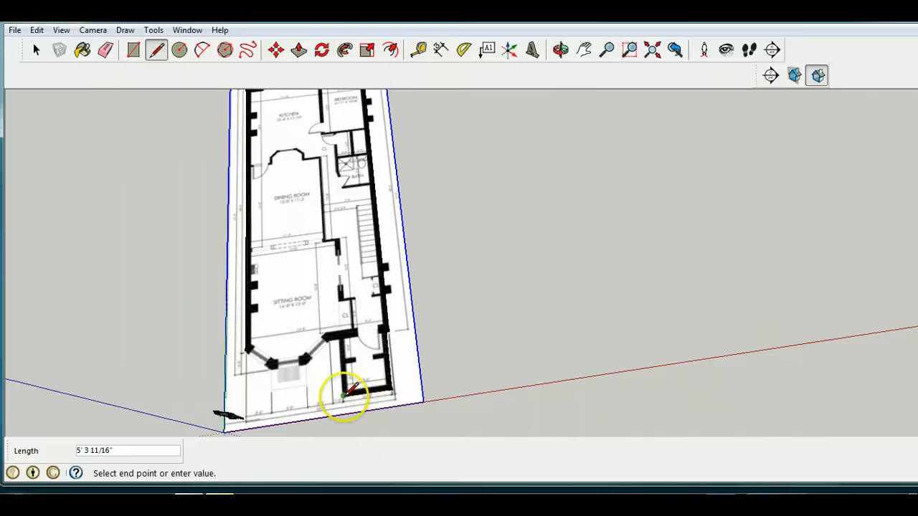
Step: Trace the vestibule's inner side wall and the bay window's outer edge back to the outline's starting point
click(343, 337)
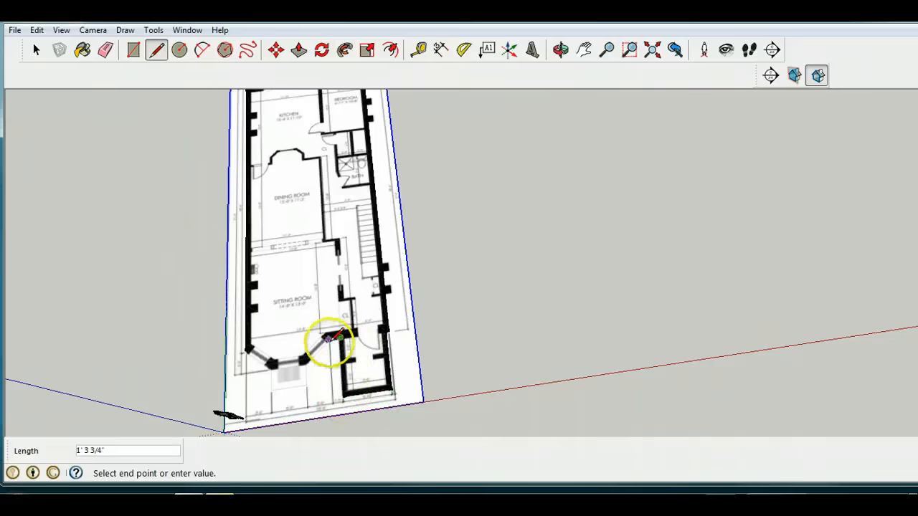
click(307, 364)
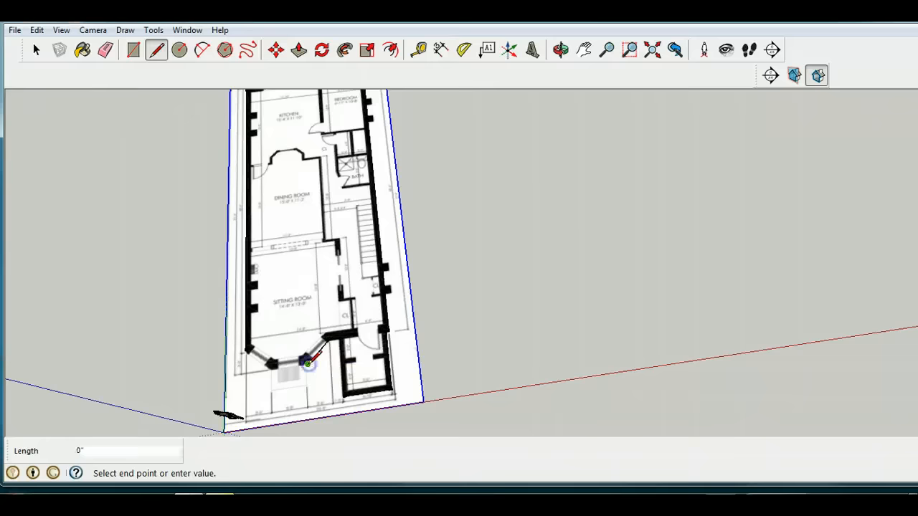
click(246, 352)
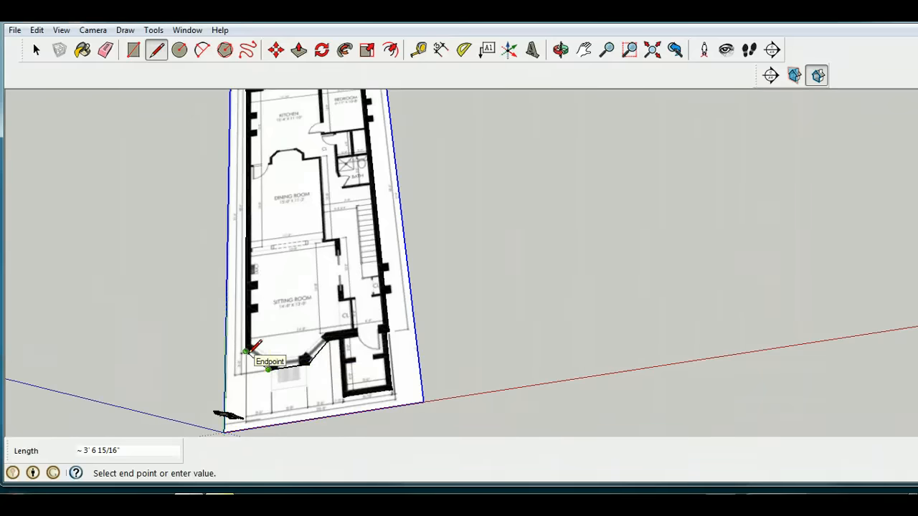
Step: Close the wall outline at its starting corner with the bay window's last angled edge, about 3' 7" long
click(246, 351)
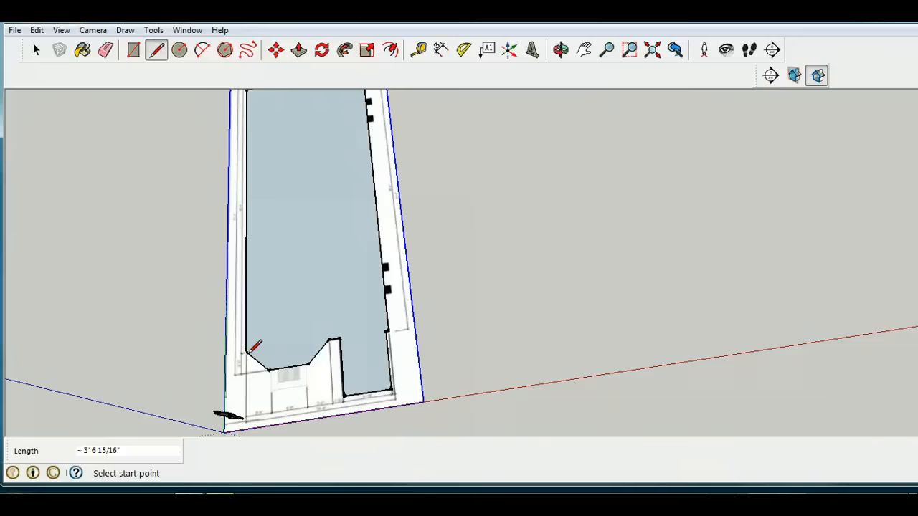
click(559, 50)
drag(339, 253, 371, 195)
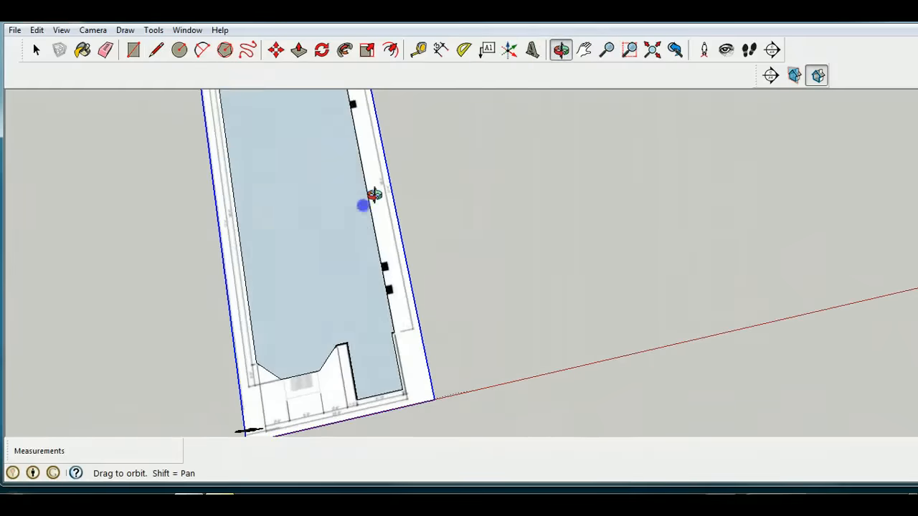
click(584, 50)
mouse_move(306, 215)
mouse_down()
mouse_move(315, 290)
mouse_move(318, 219)
mouse_up()
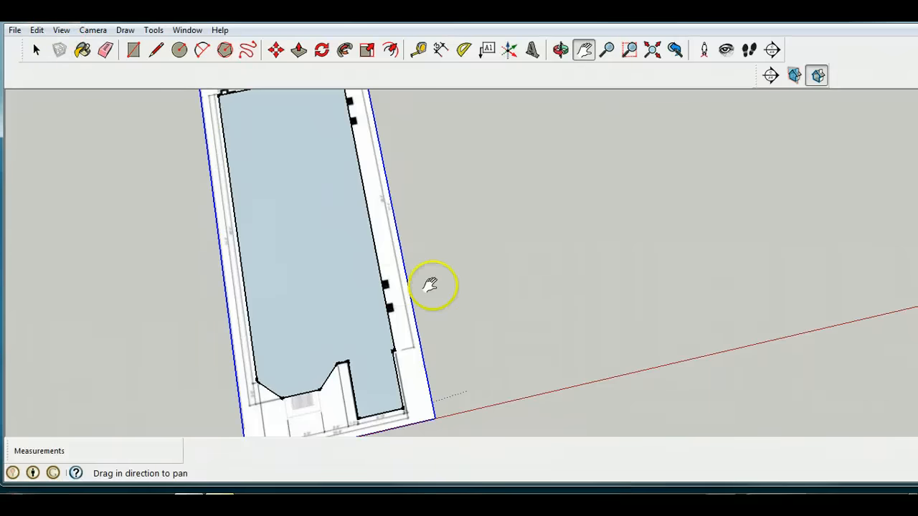
mouse_move(261, 223)
mouse_down()
mouse_move(257, 245)
mouse_move(259, 228)
mouse_up()
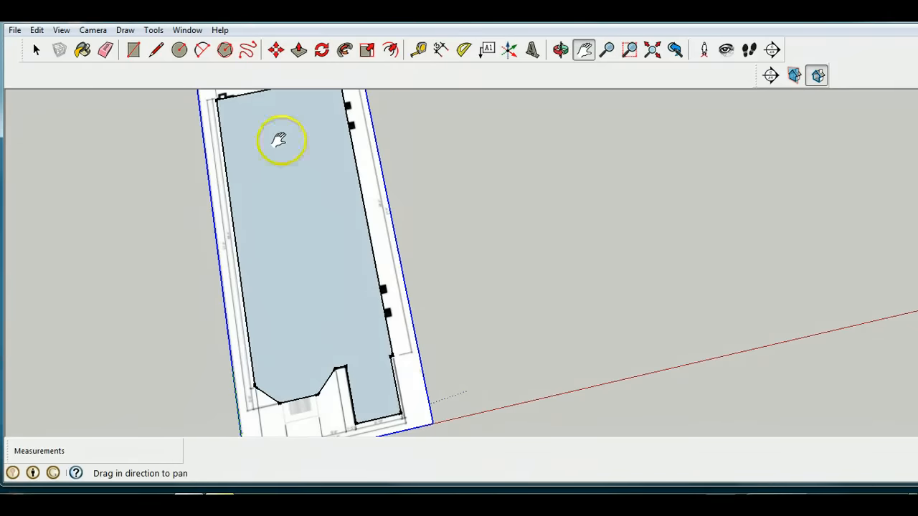
Step: Move the long side wall line on the stair side by about 1 3/16" to match the plan's wall edge
click(35, 49)
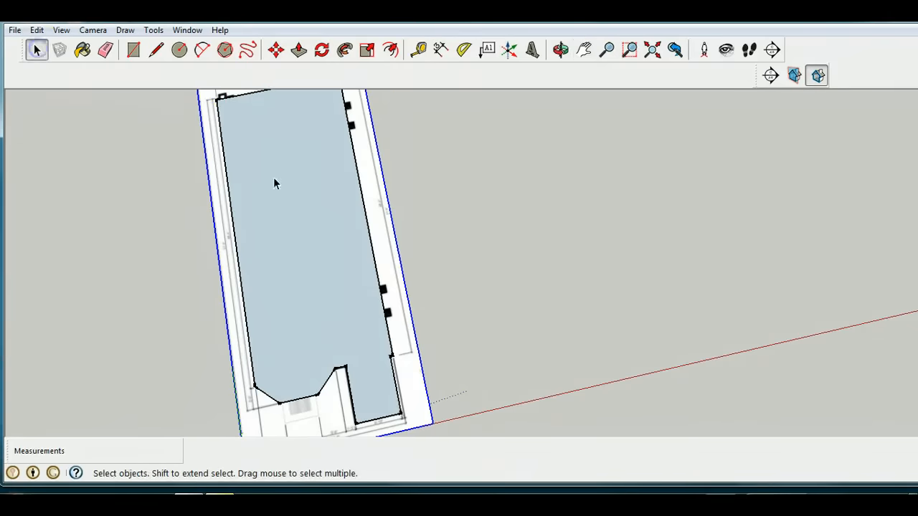
click(365, 214)
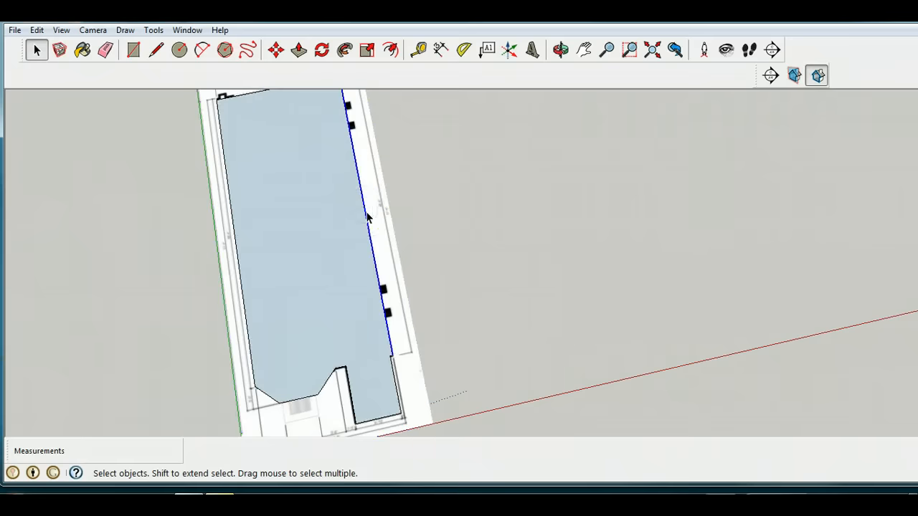
click(275, 50)
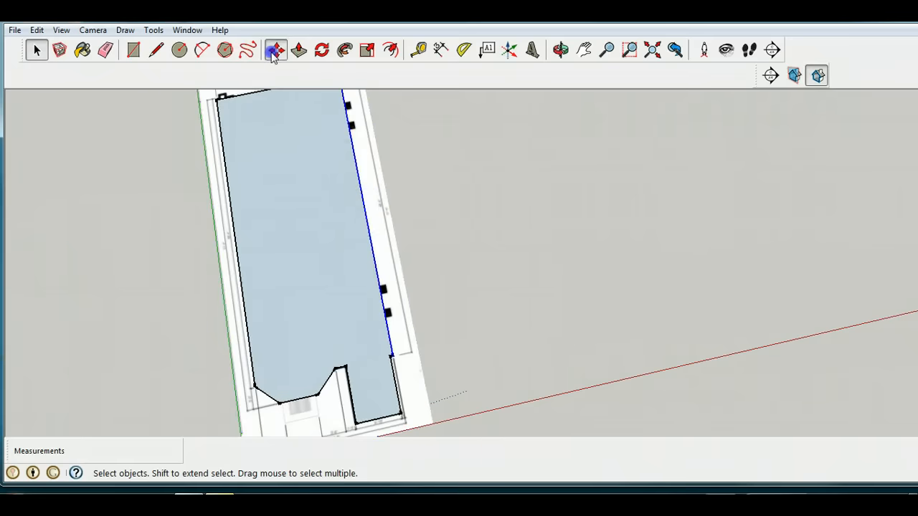
click(367, 218)
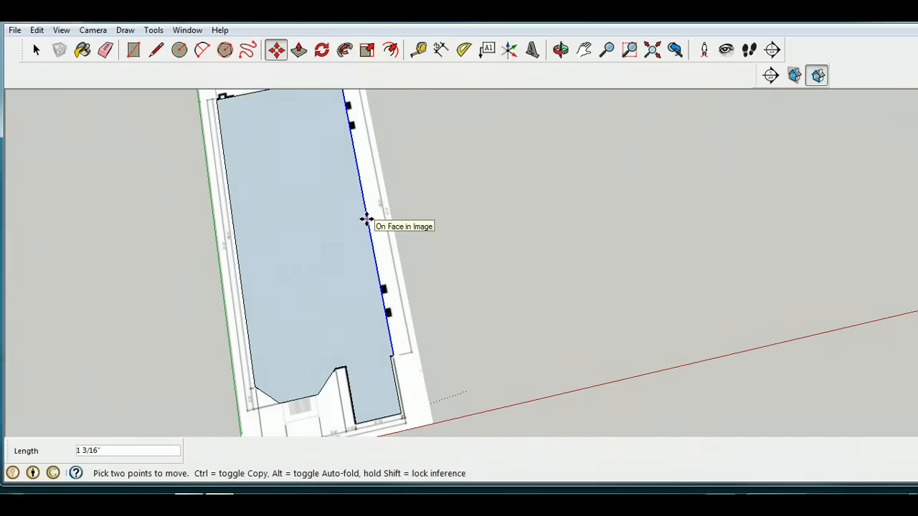
click(366, 218)
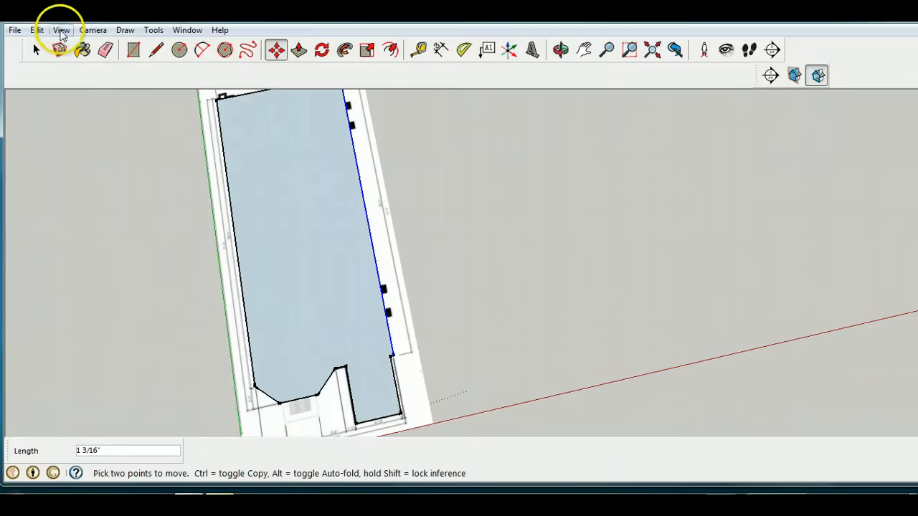
Step: Turn on the X-ray face style to see the floor plan image through the traced face
click(61, 30)
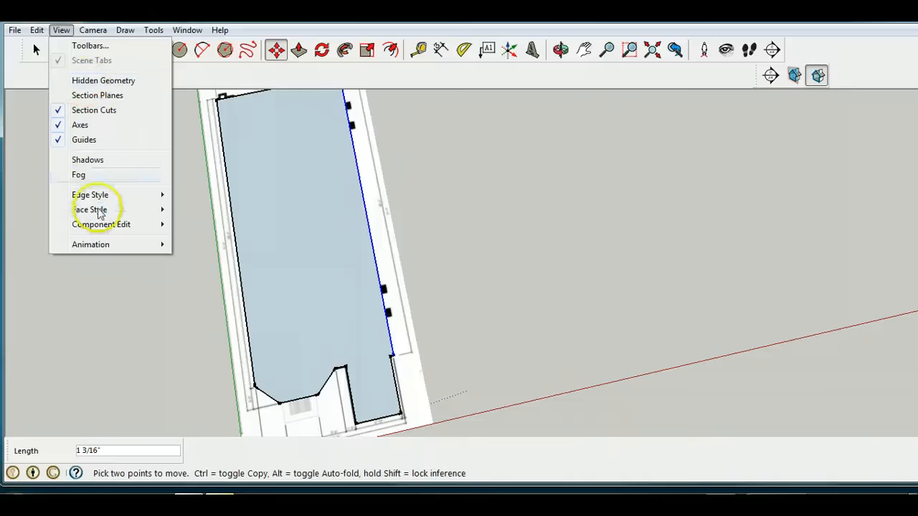
mouse_move(101, 213)
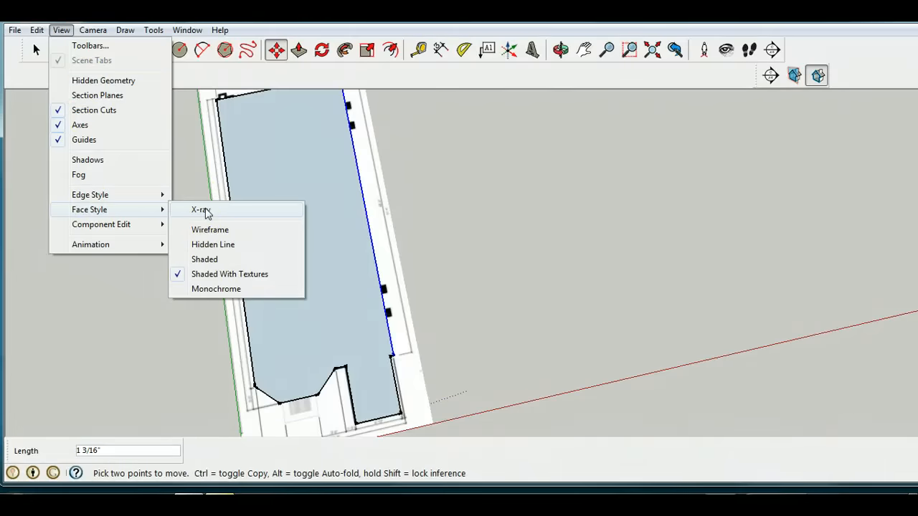
click(203, 211)
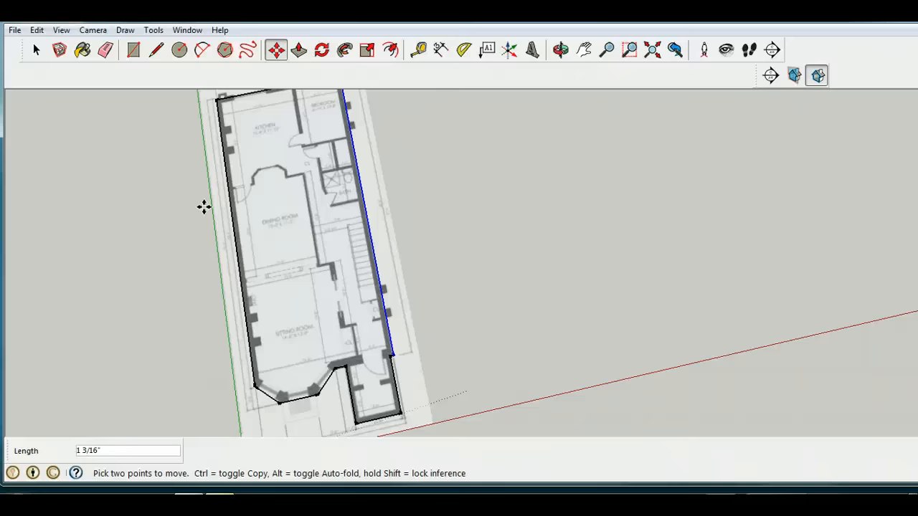
click(60, 30)
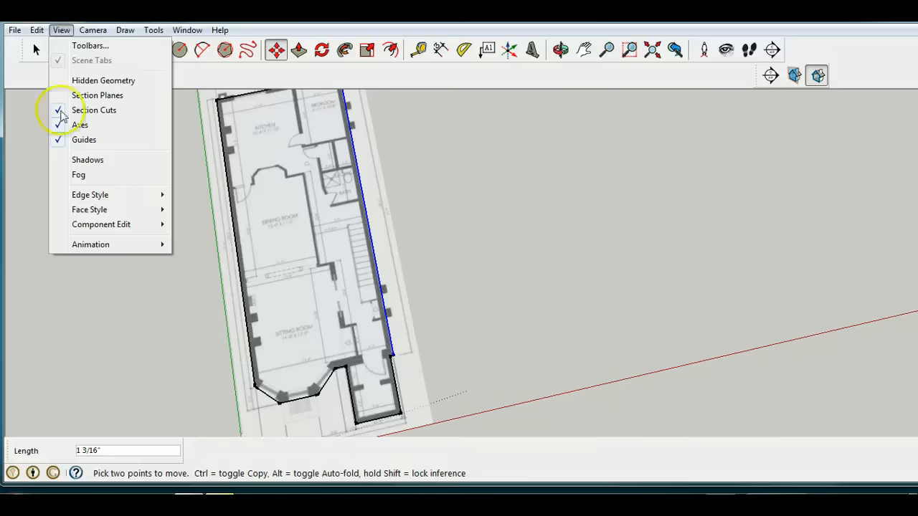
mouse_move(79, 211)
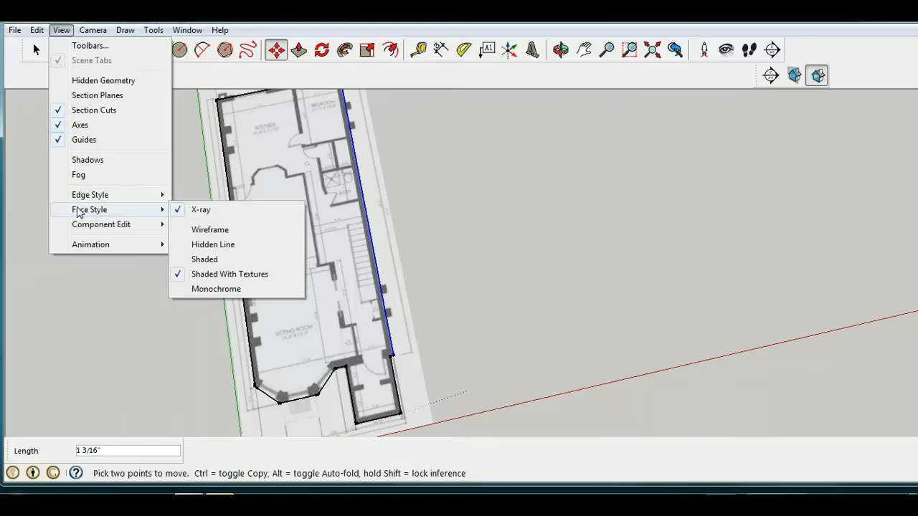
click(62, 31)
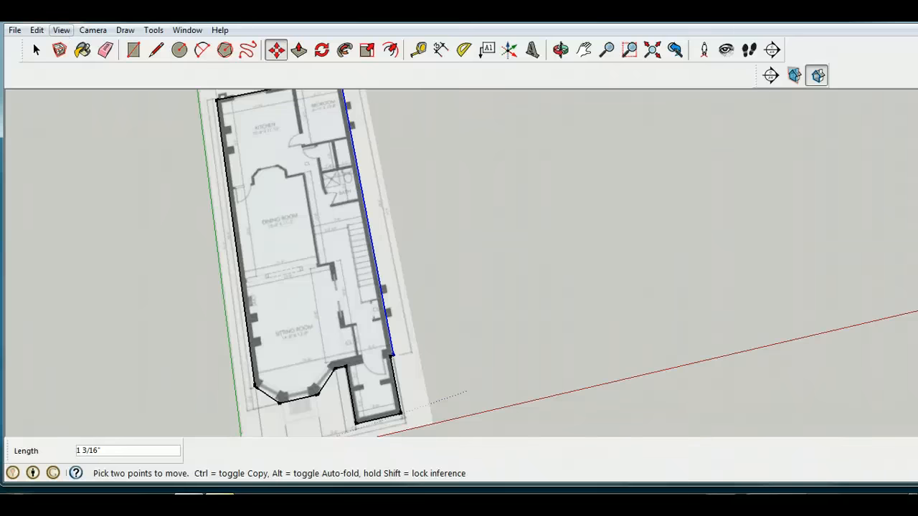
Step: Offset the building outline inward by 6" to form the outer wall thickness
click(561, 49)
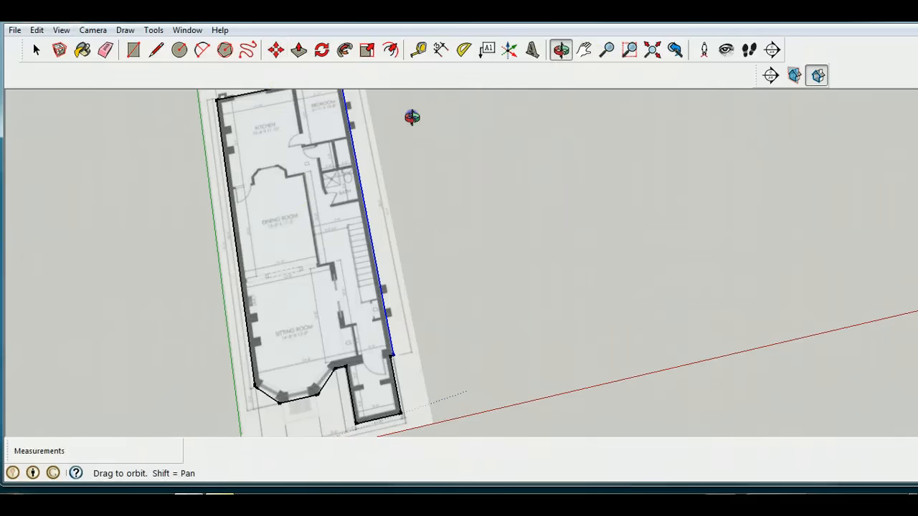
drag(409, 117, 401, 135)
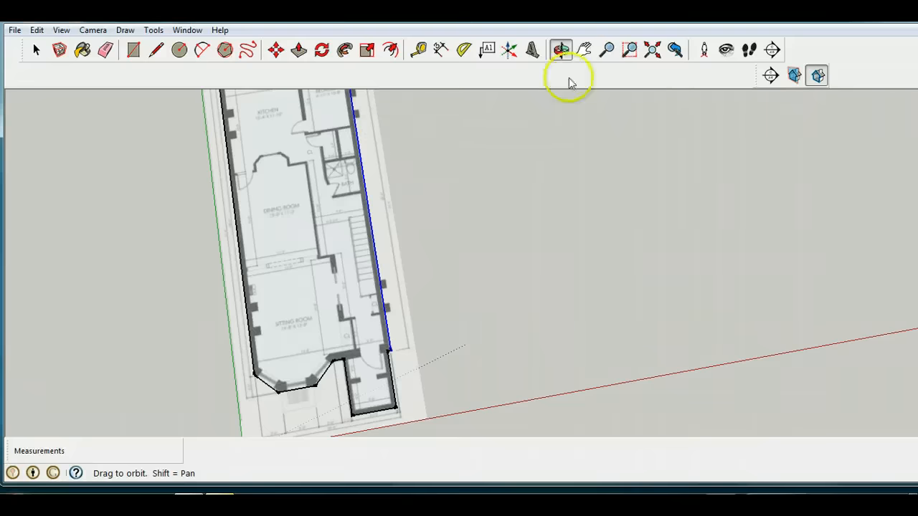
drag(245, 251, 262, 256)
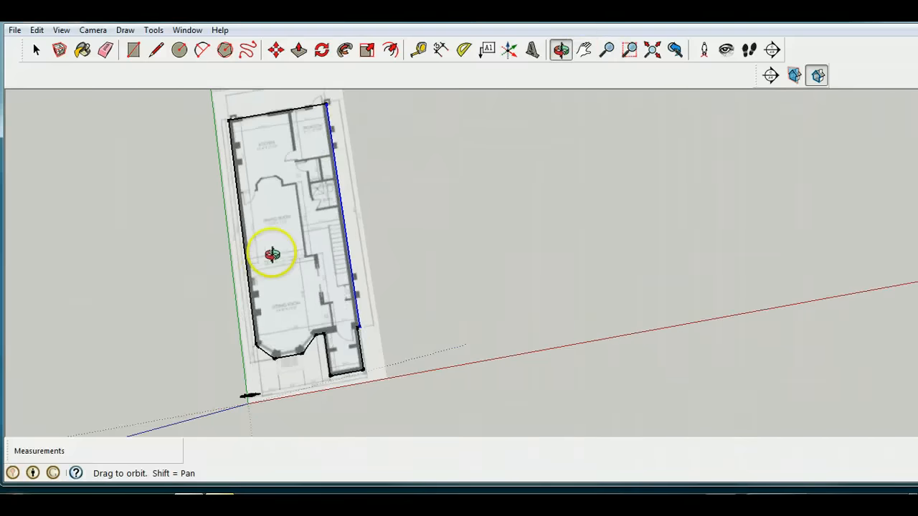
scroll(250, 246, up, 1)
scroll(251, 246, down, 1)
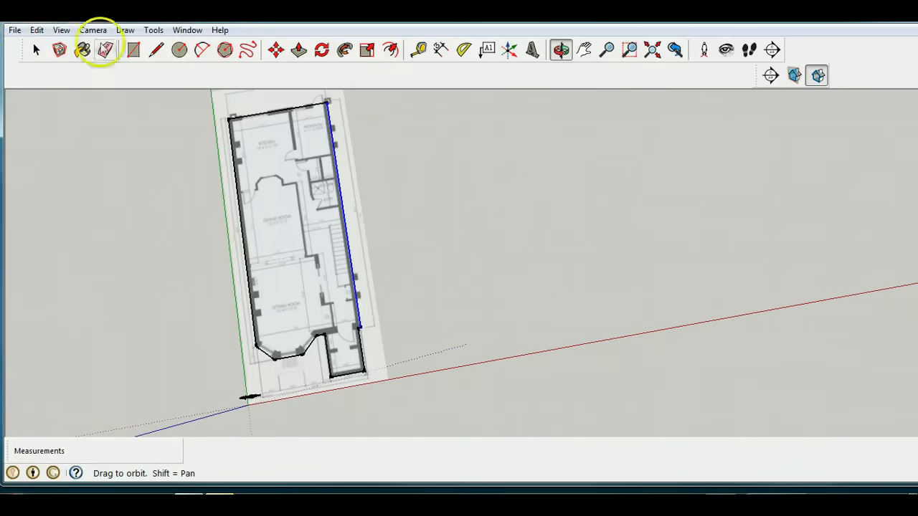
click(390, 53)
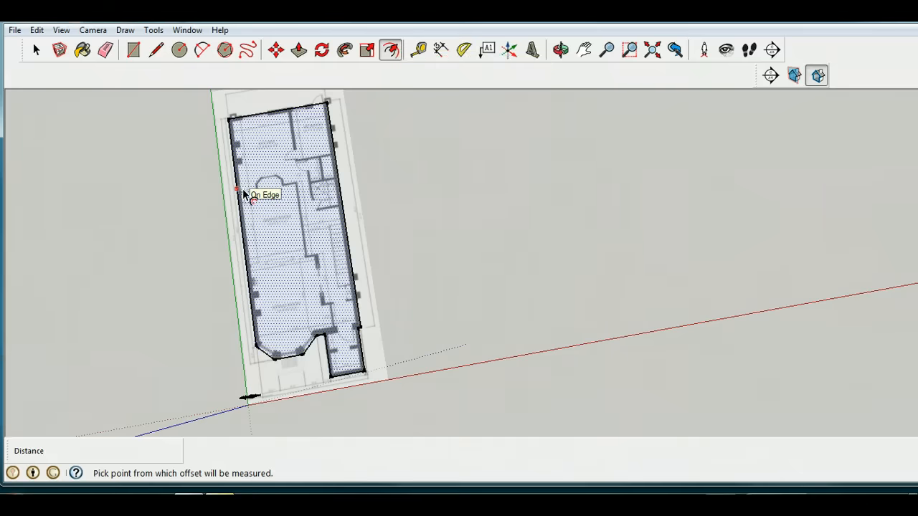
click(244, 194)
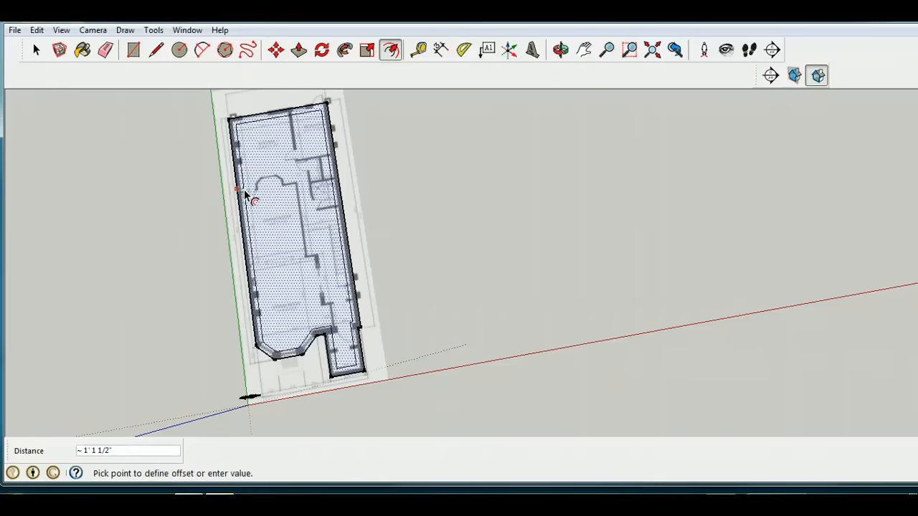
text(6)
key(Return)
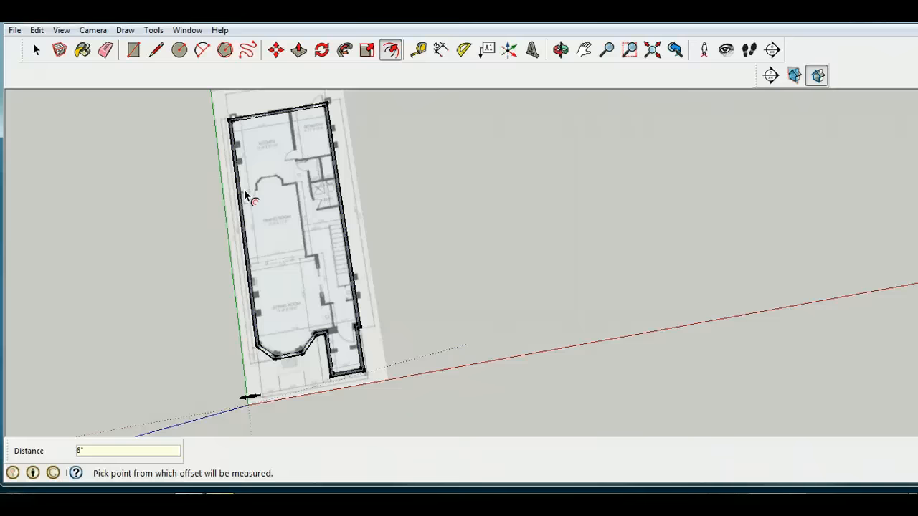
key(Escape)
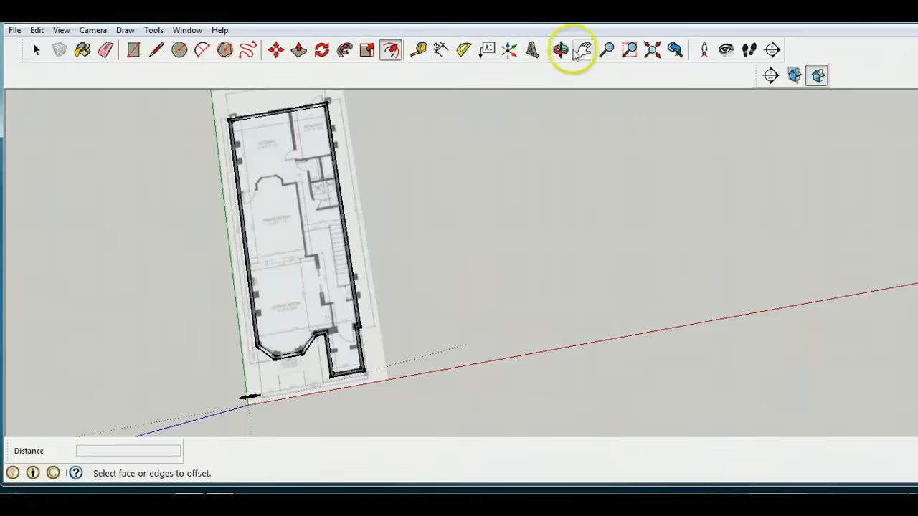
click(307, 139)
scroll(308, 139, up, 4)
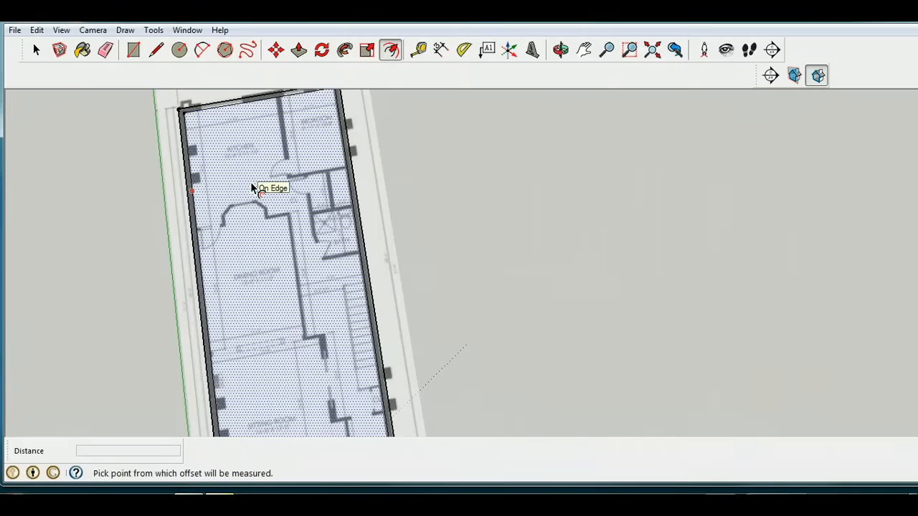
scroll(252, 188, down, 3)
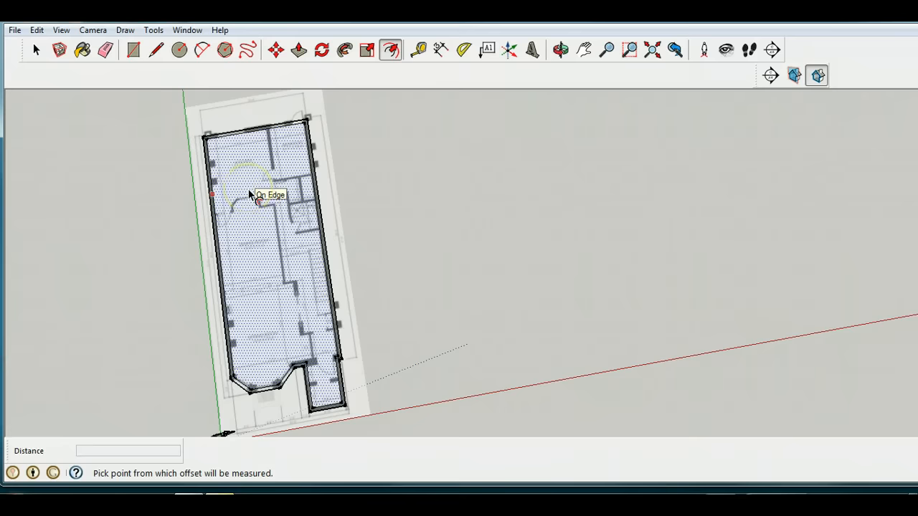
key(Escape)
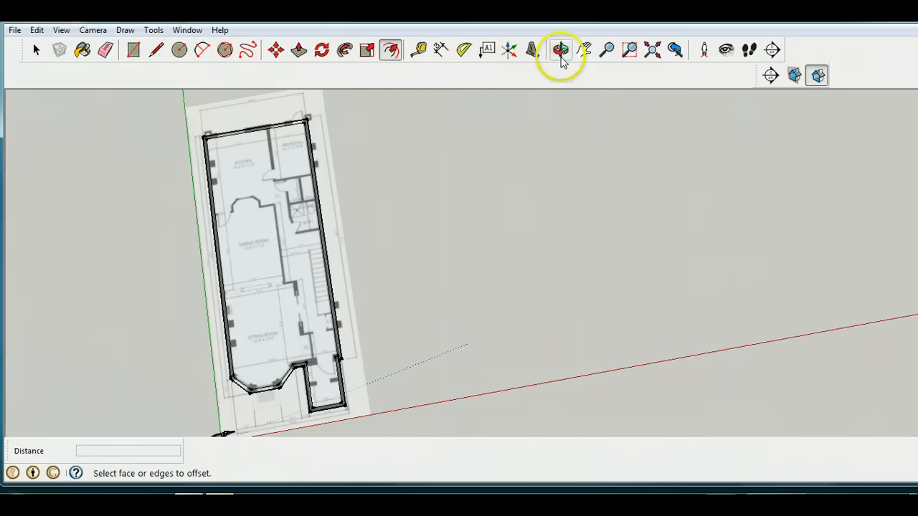
Step: Draw a 6" by 6'9" rectangle from the rear wall's inner edge for the partition between kitchen and bedroom
click(133, 49)
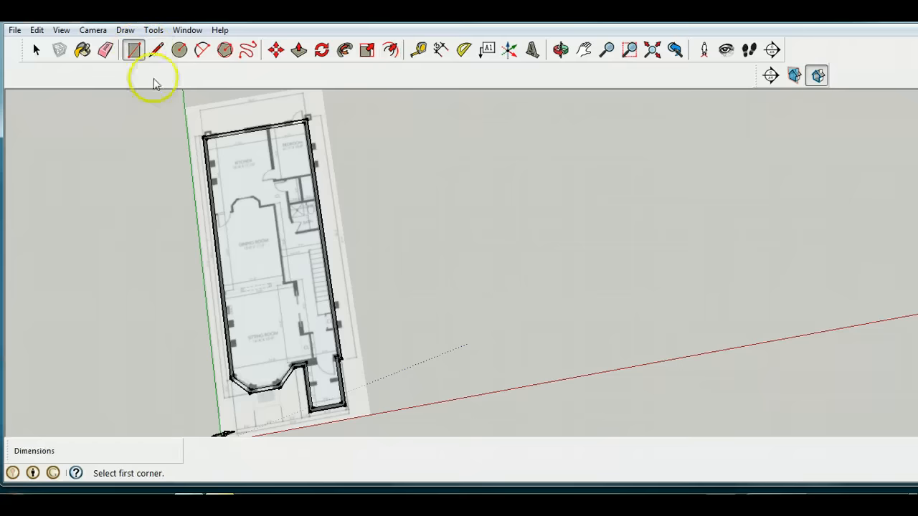
scroll(264, 139, up, 4)
scroll(264, 139, up, 1)
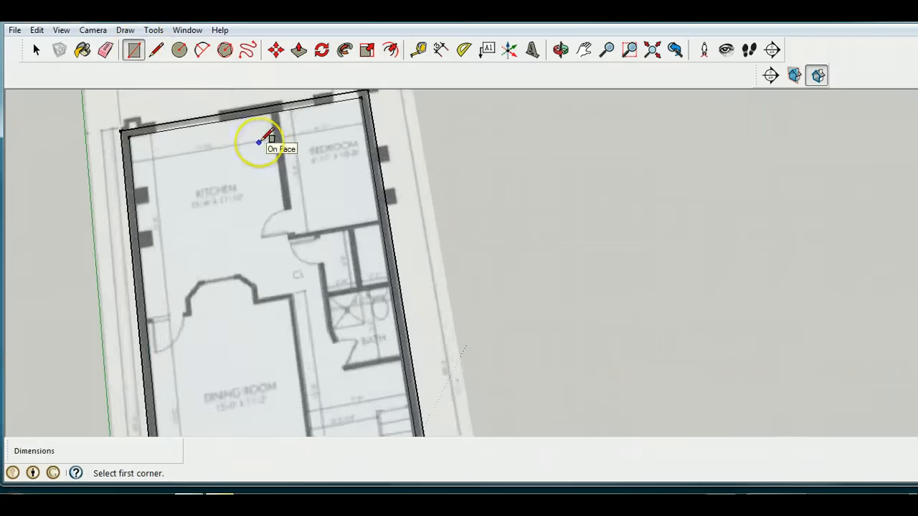
scroll(266, 139, up, 1)
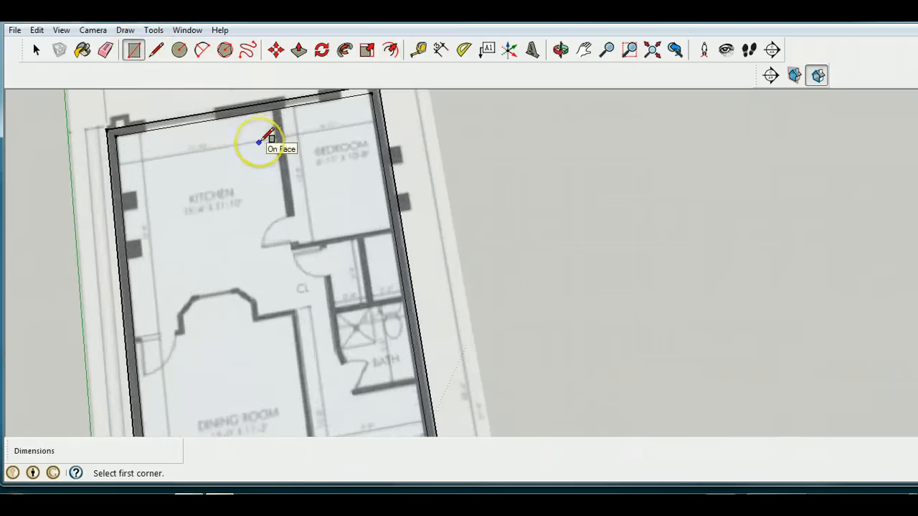
click(272, 109)
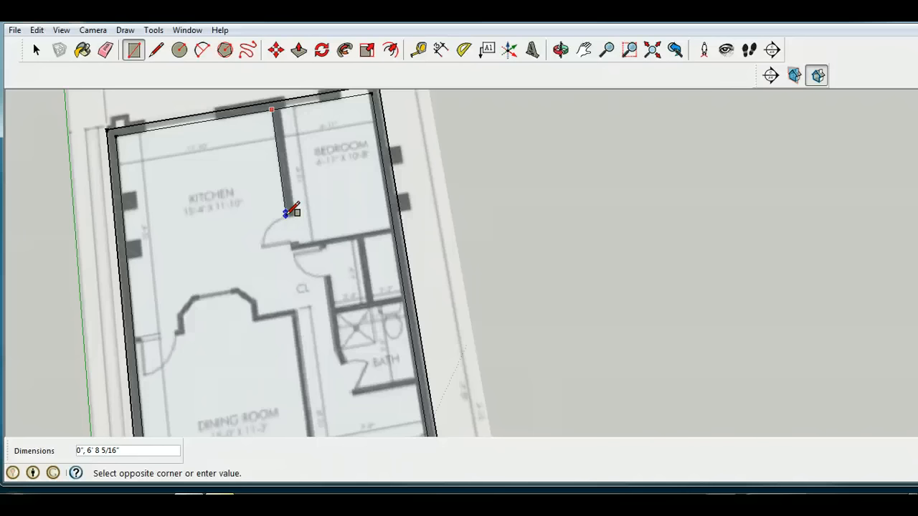
drag(290, 214, 292, 214)
text(6",6'9)
key(Return)
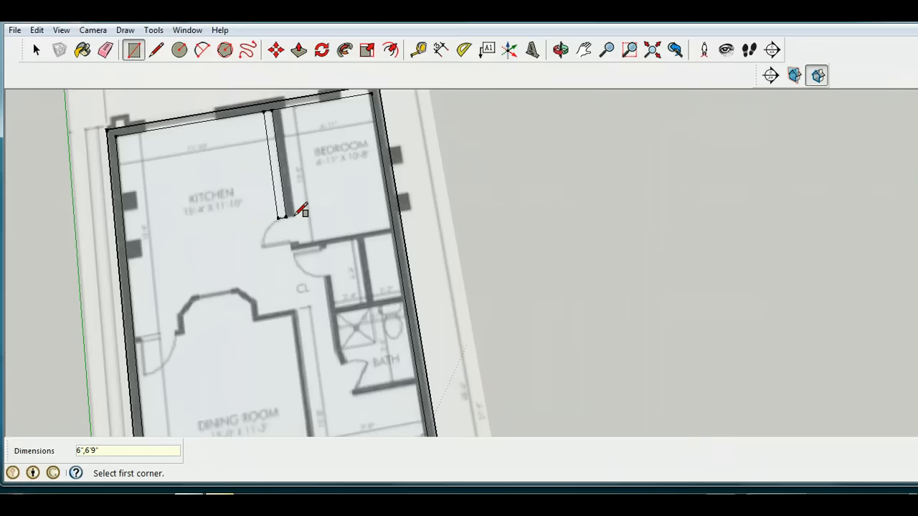
Step: Move the partition rectangle between kitchen and bedroom by about 6 5/16" onto the plan's dark wall
click(276, 49)
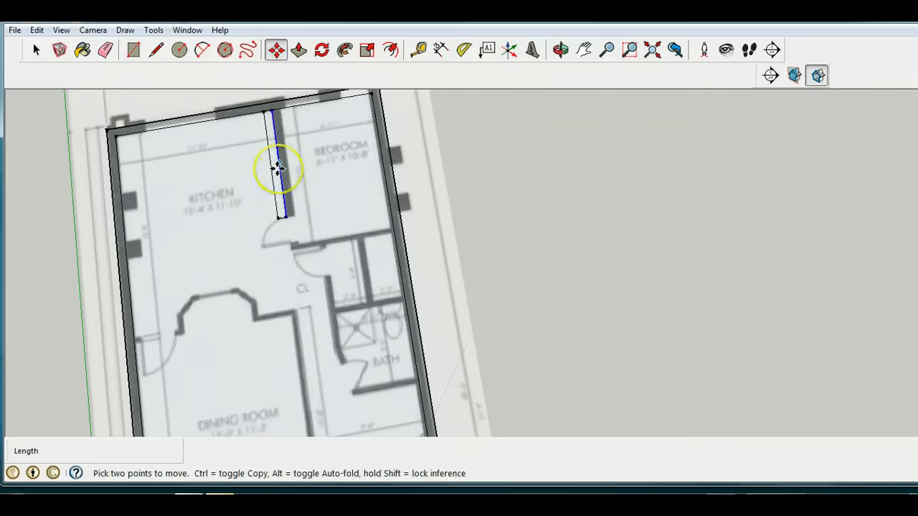
click(36, 50)
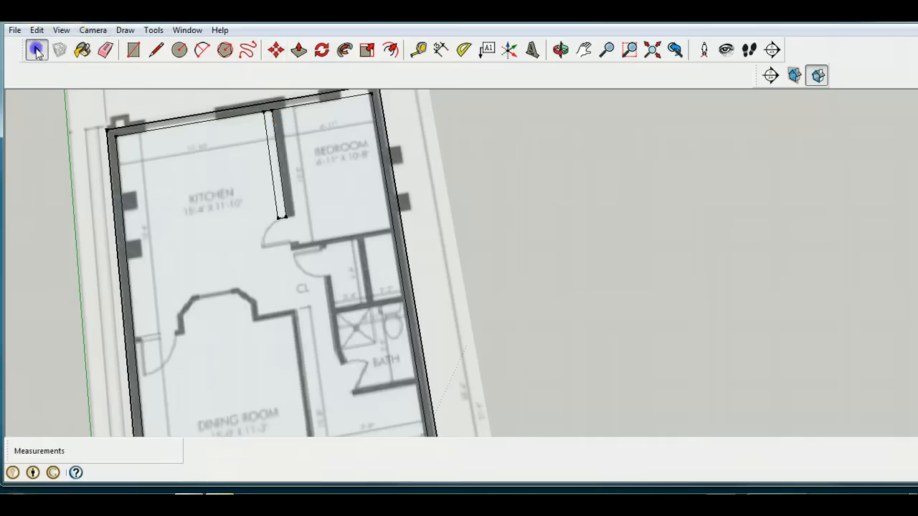
click(278, 172)
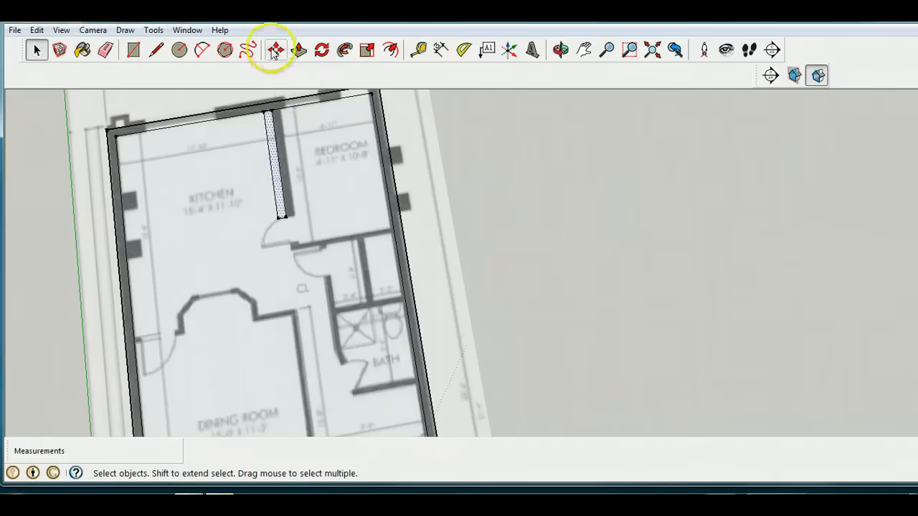
click(276, 49)
click(281, 218)
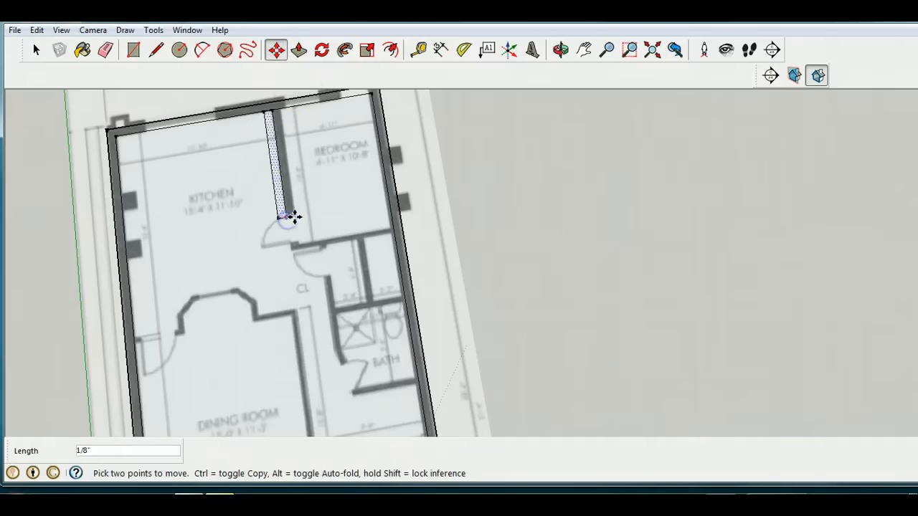
click(294, 217)
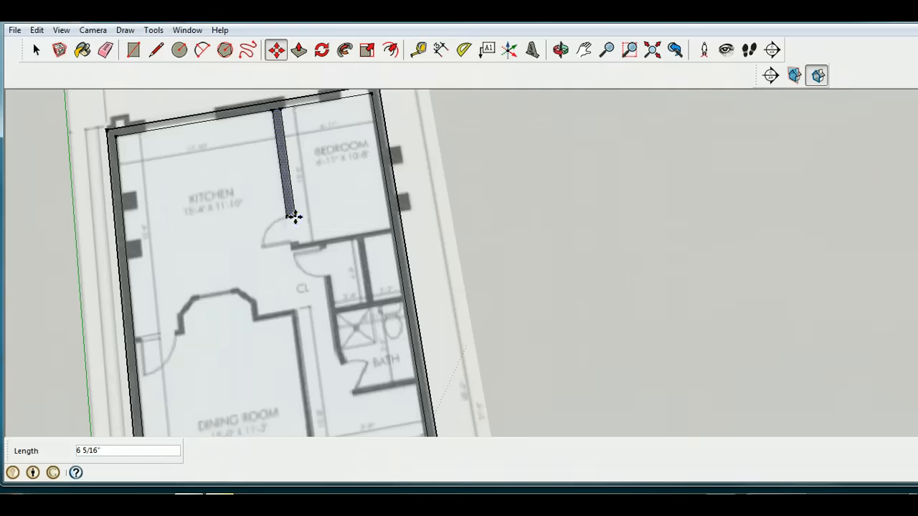
click(464, 255)
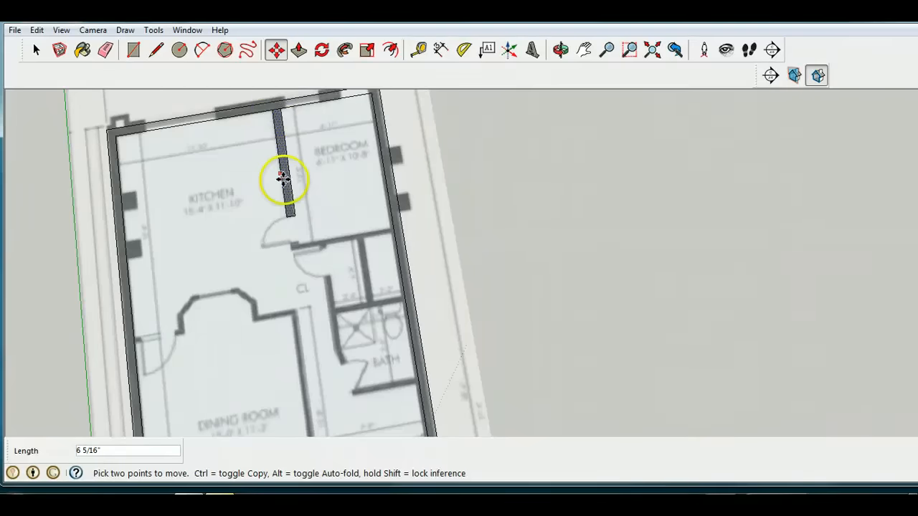
click(296, 215)
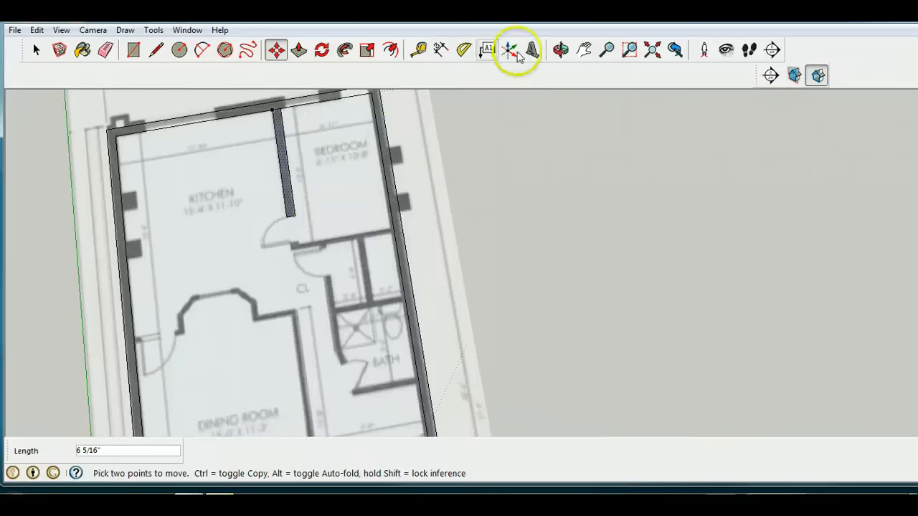
Step: Erase the short edge where the kitchen-bedroom partition meets the rear wall, joining the two wall faces
click(560, 49)
mouse_move(293, 107)
mouse_down()
mouse_move(293, 144)
mouse_move(279, 102)
mouse_up()
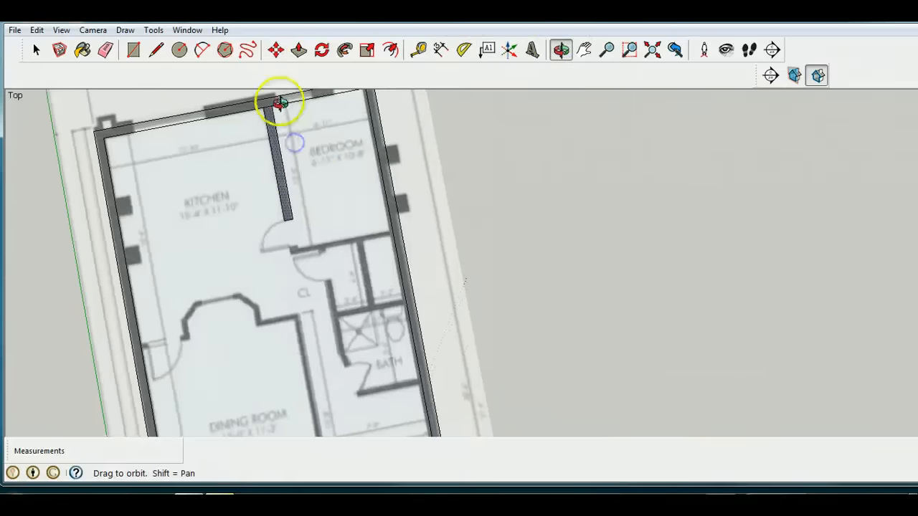
scroll(280, 103, up, 3)
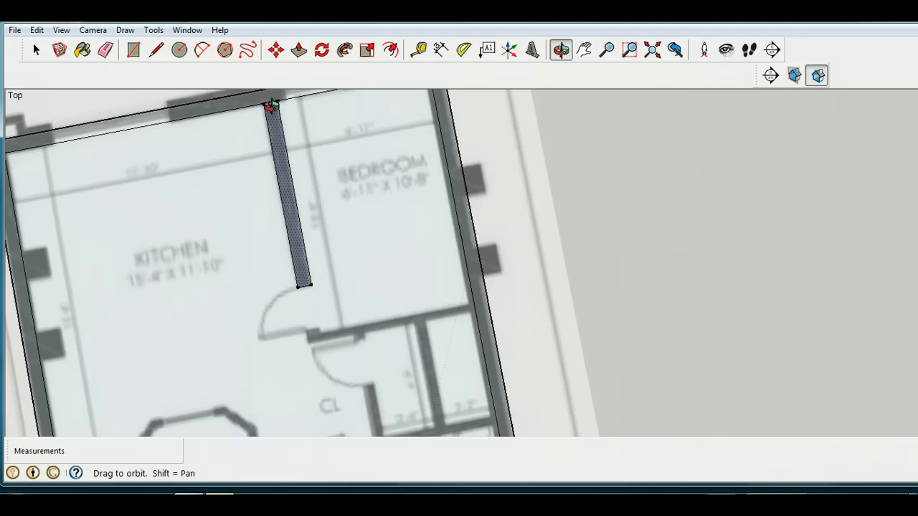
click(106, 49)
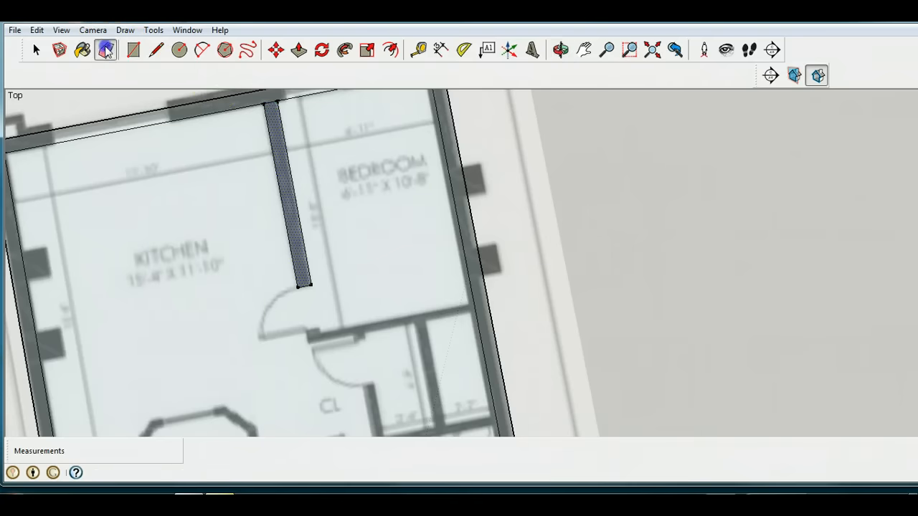
click(272, 99)
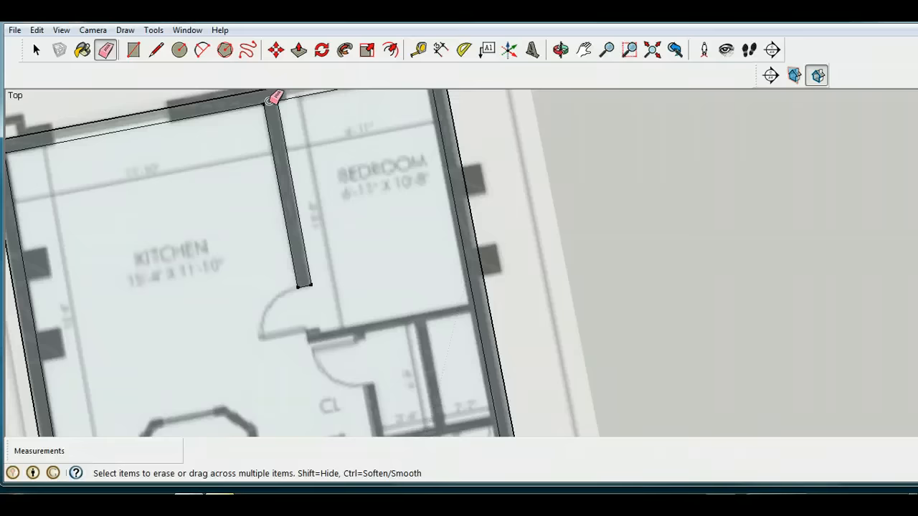
Step: Move both lines of the long side wall beside the bath by about 1 1/4" inward to match the plan
click(561, 48)
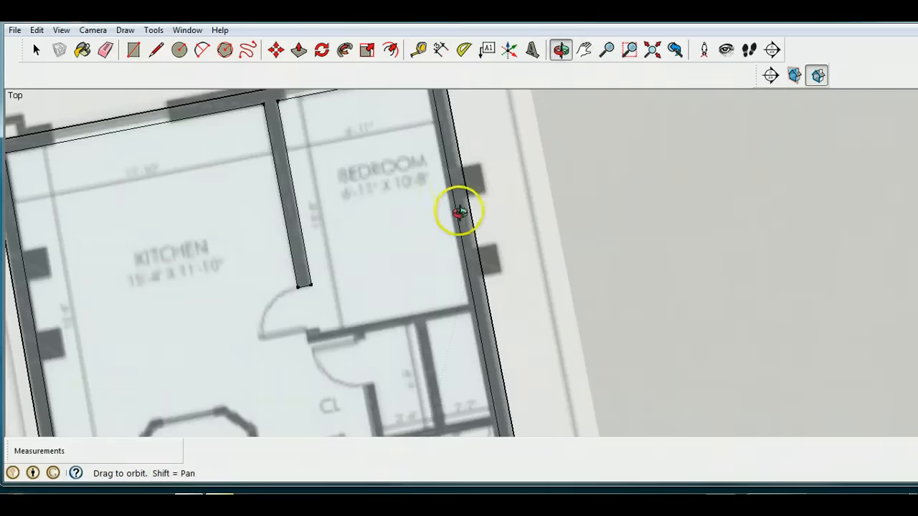
scroll(460, 211, down, 4)
scroll(466, 246, down, 2)
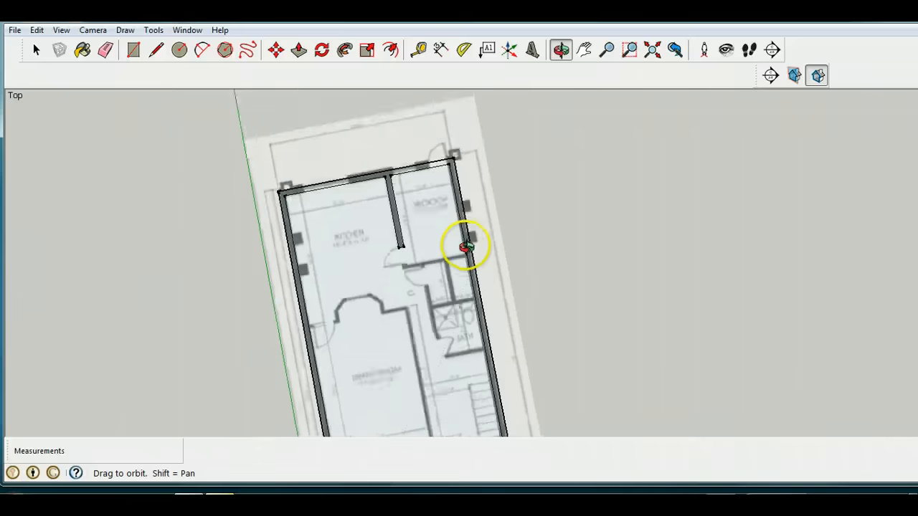
scroll(466, 247, down, 3)
scroll(466, 309, up, 3)
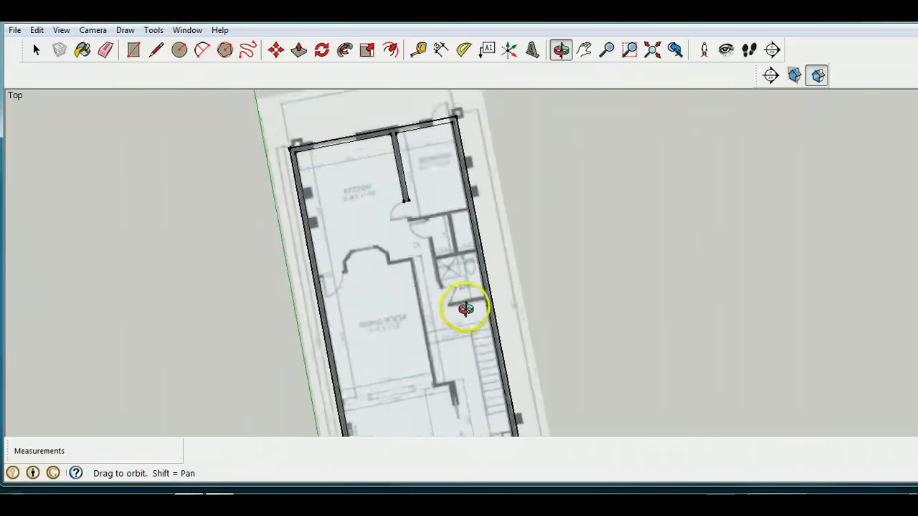
scroll(466, 309, up, 3)
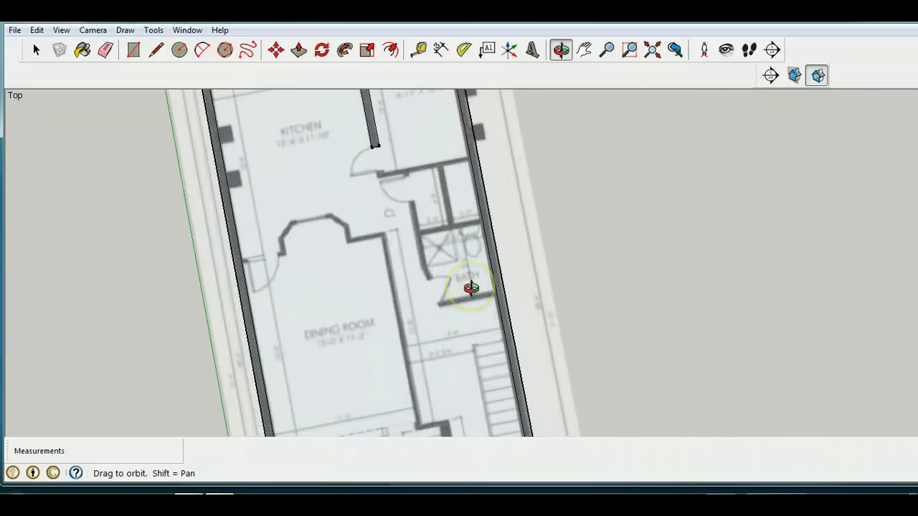
click(36, 49)
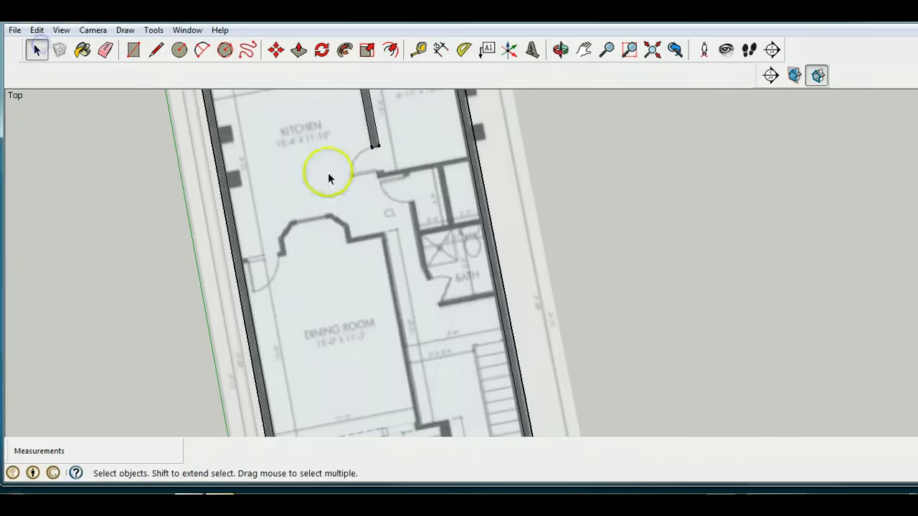
click(478, 195)
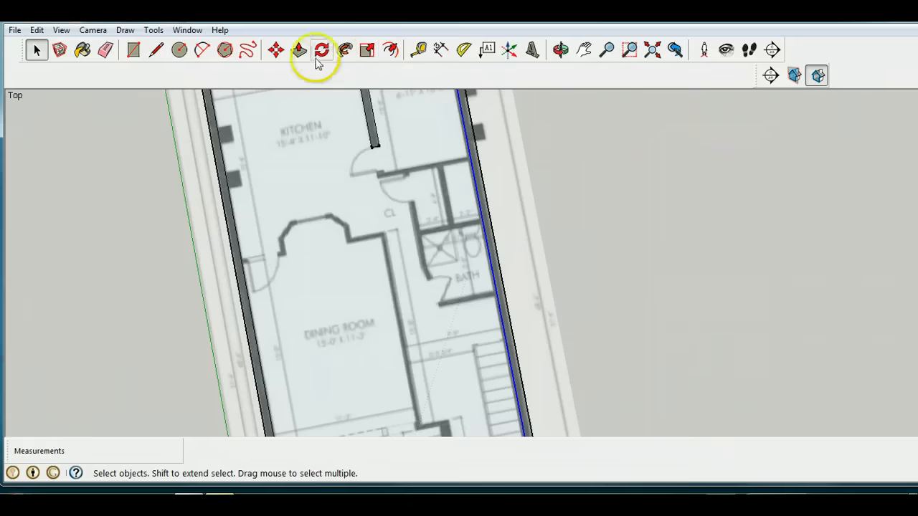
click(276, 50)
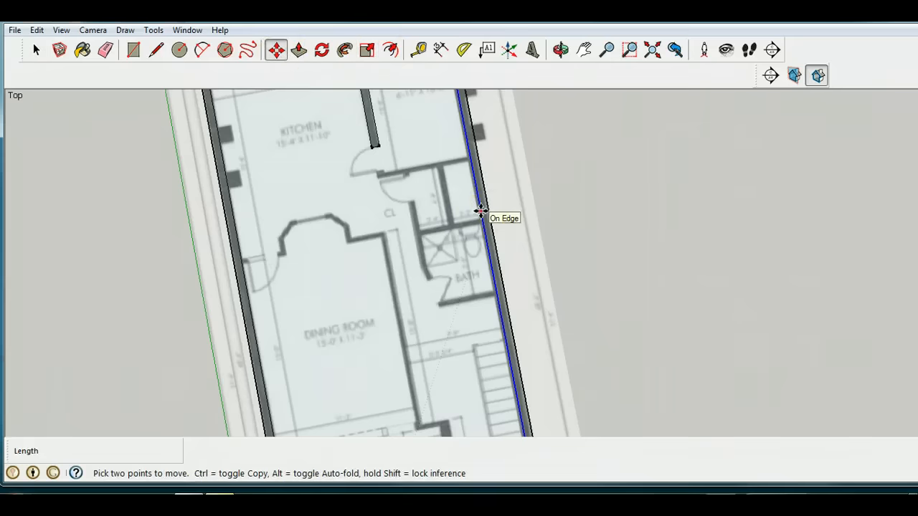
click(36, 50)
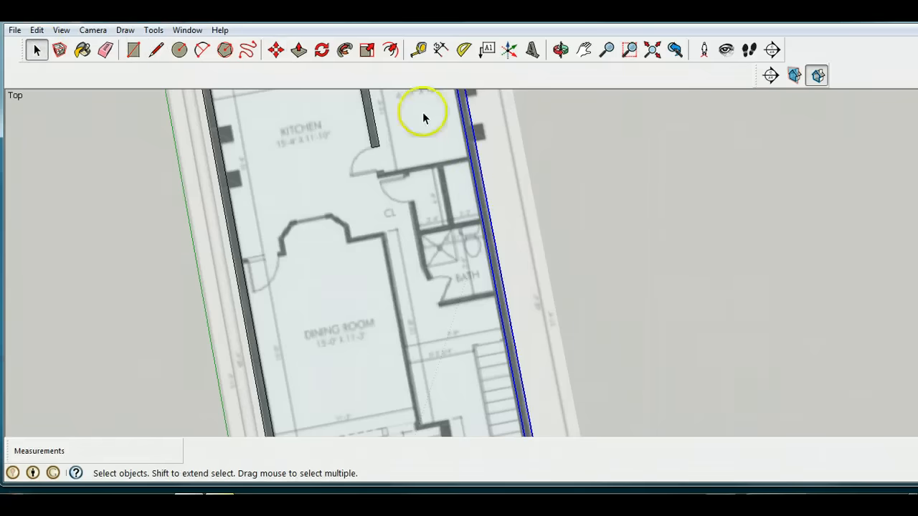
click(276, 50)
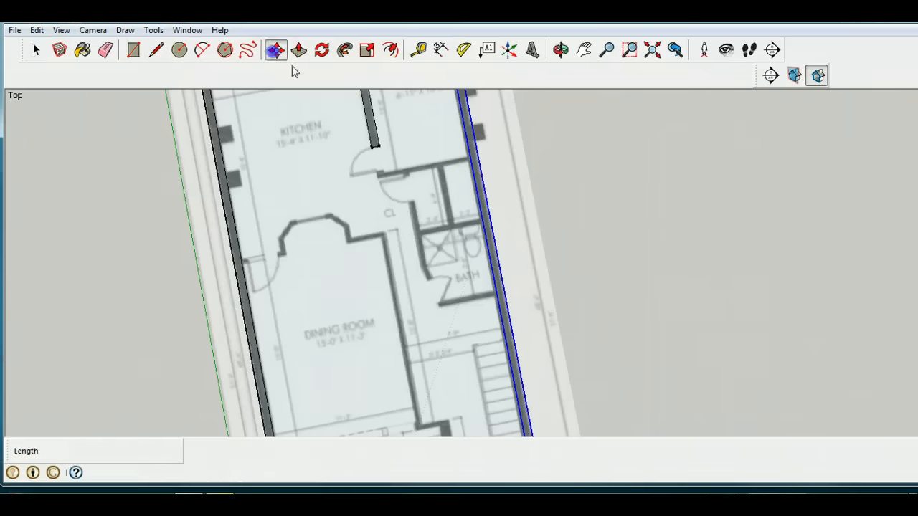
click(499, 300)
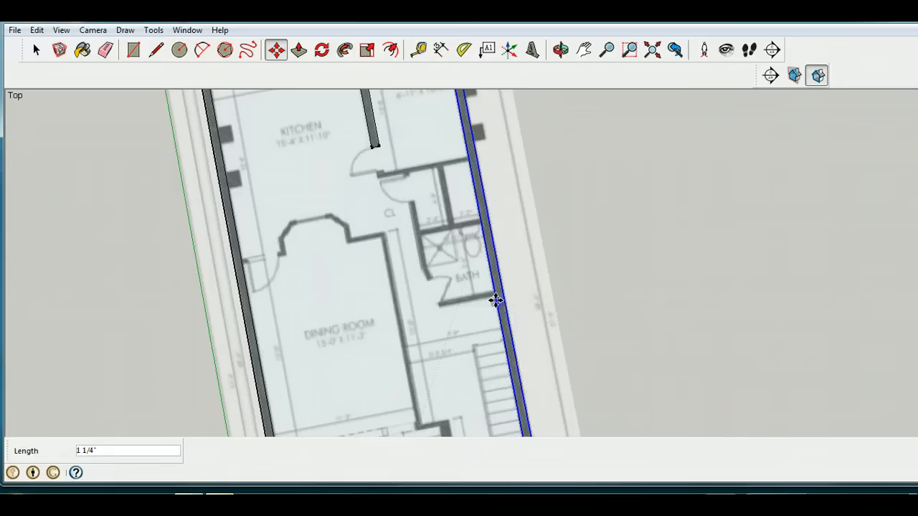
click(495, 301)
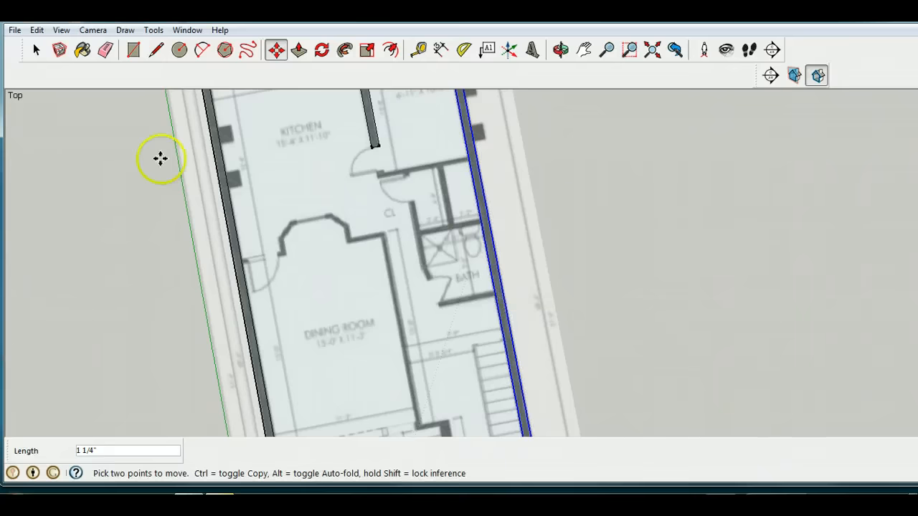
click(36, 50)
click(586, 294)
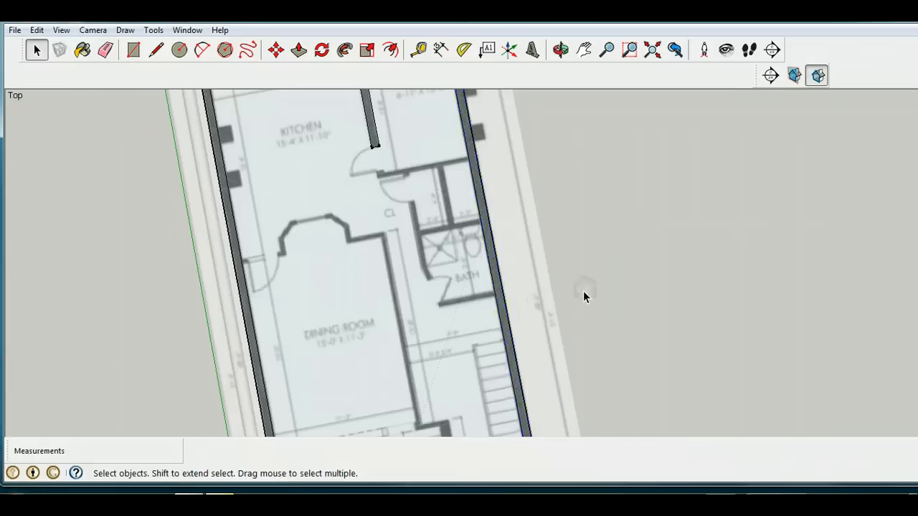
Step: Draw a 3" by 6' rectangle from the side wall's inner edge for the partition between bedroom and closets
scroll(584, 301, down, 2)
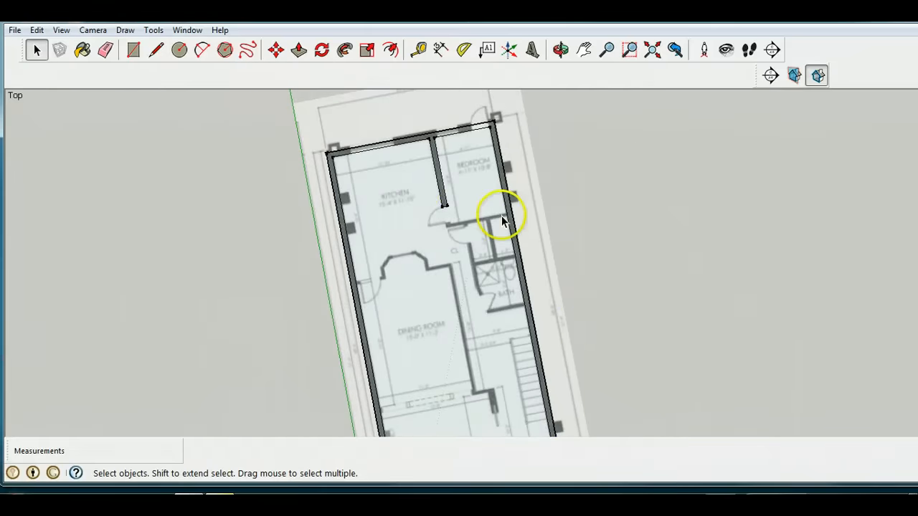
scroll(502, 222, up, 4)
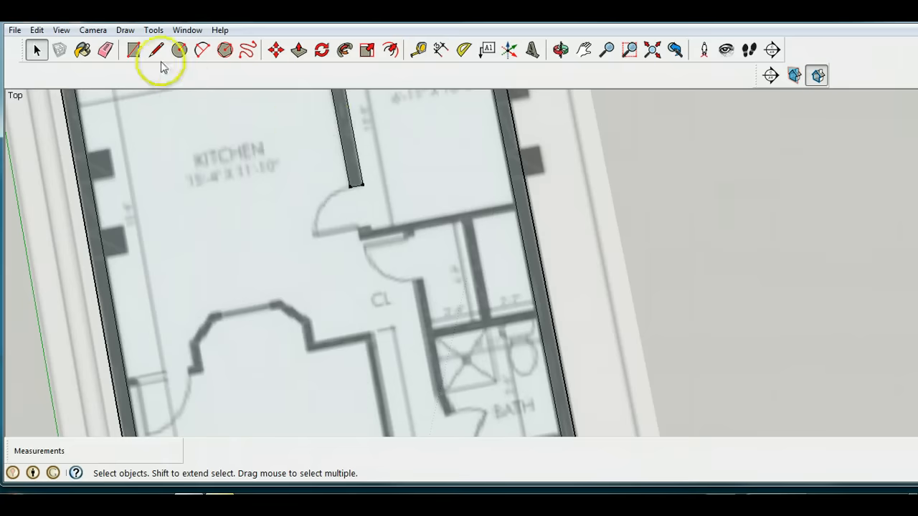
click(131, 50)
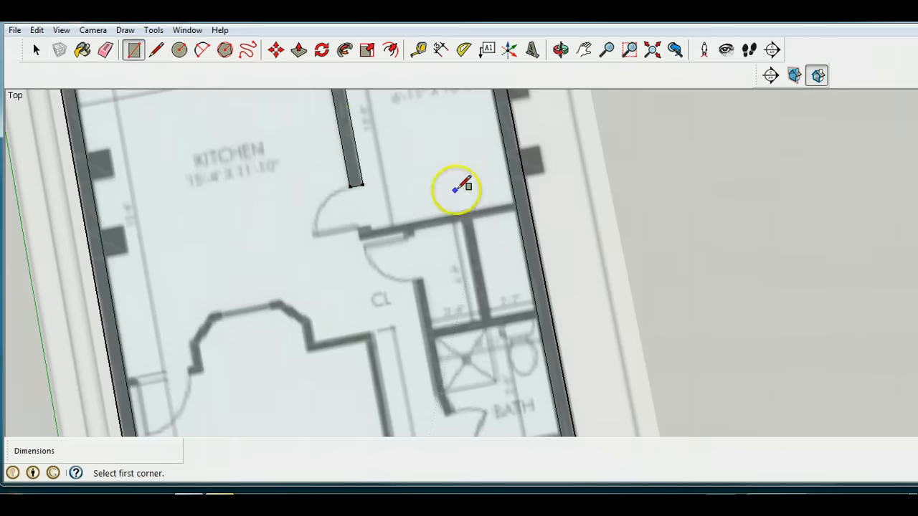
click(513, 204)
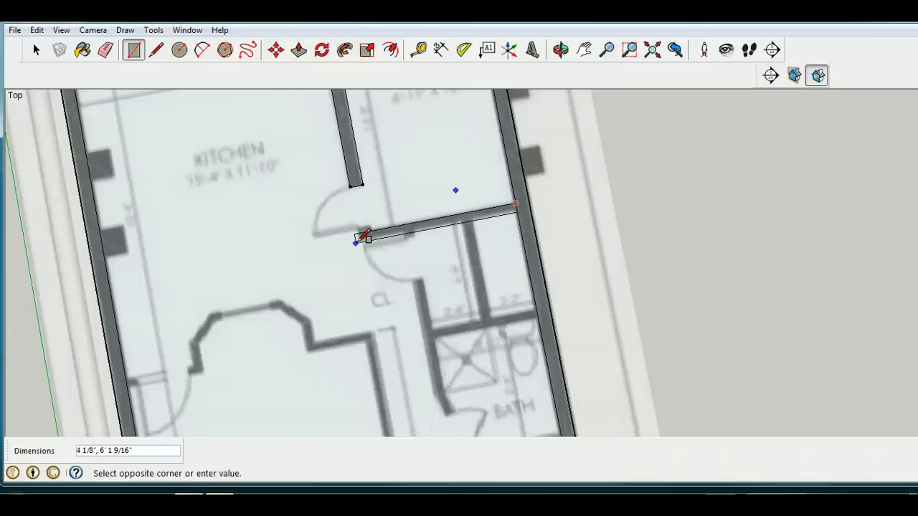
text(3",6)
key(Return)
click(645, 255)
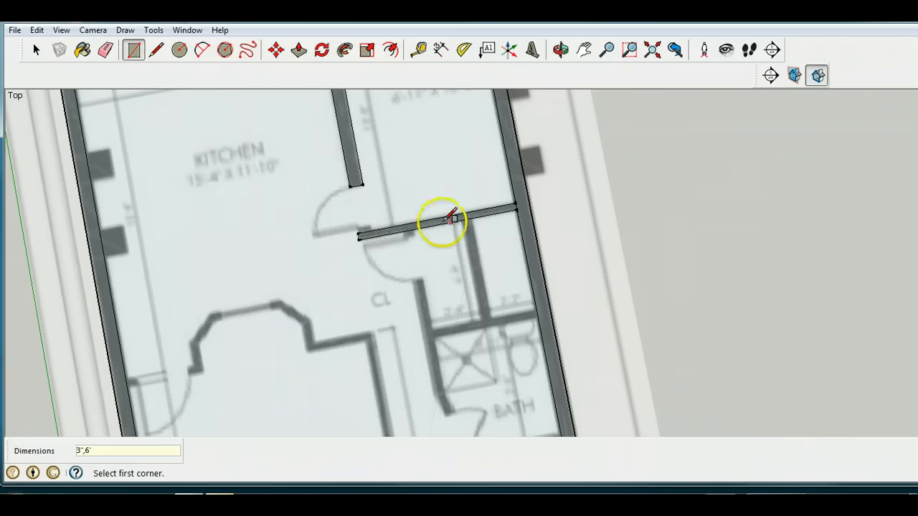
click(106, 49)
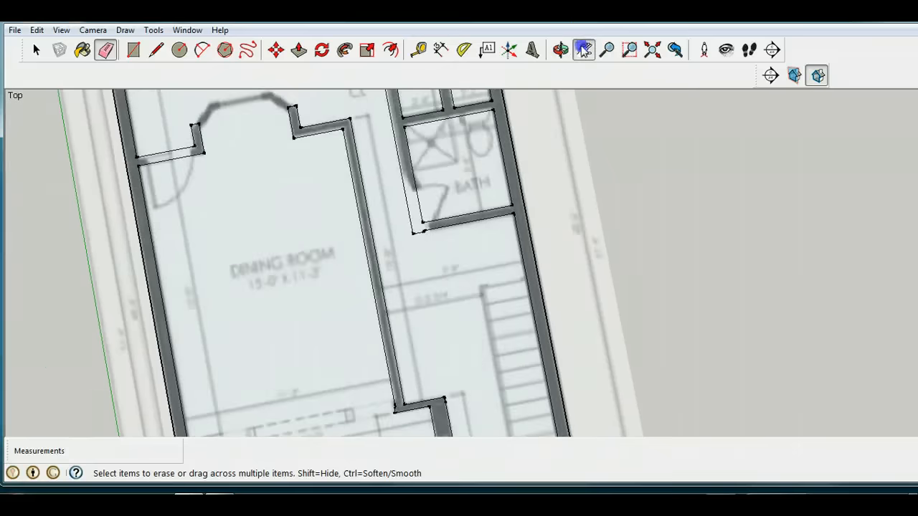
Step: Examine the traced walls from the dining room through the sitting room, bay window and entry, and back to the kitchen
click(584, 49)
drag(240, 375, 292, 393)
drag(344, 352, 346, 305)
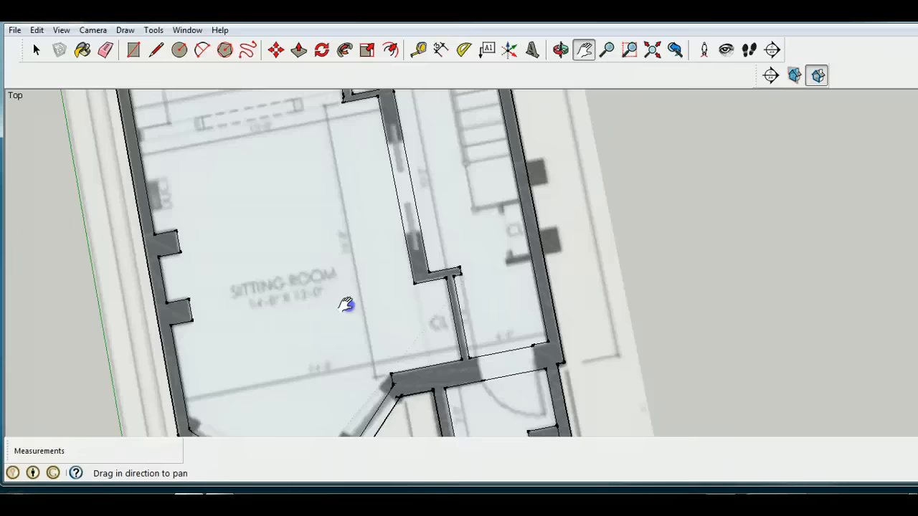
drag(346, 304, 313, 192)
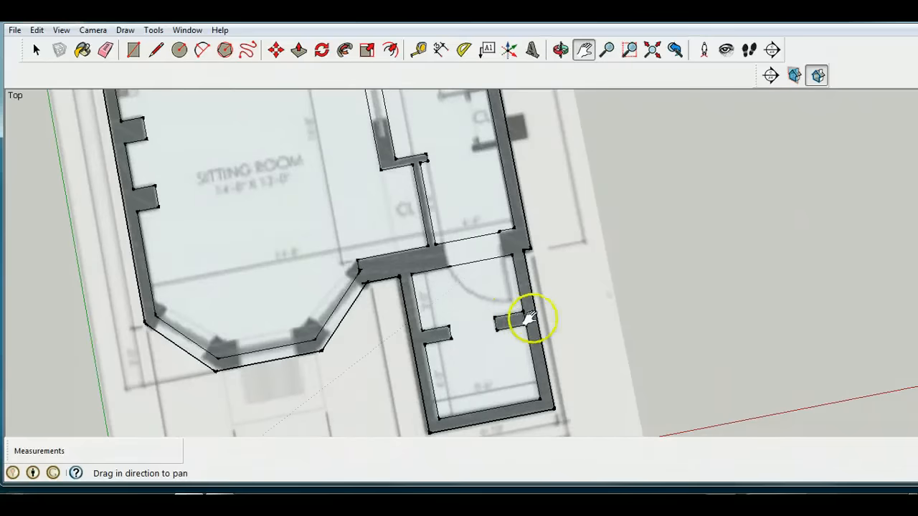
click(105, 49)
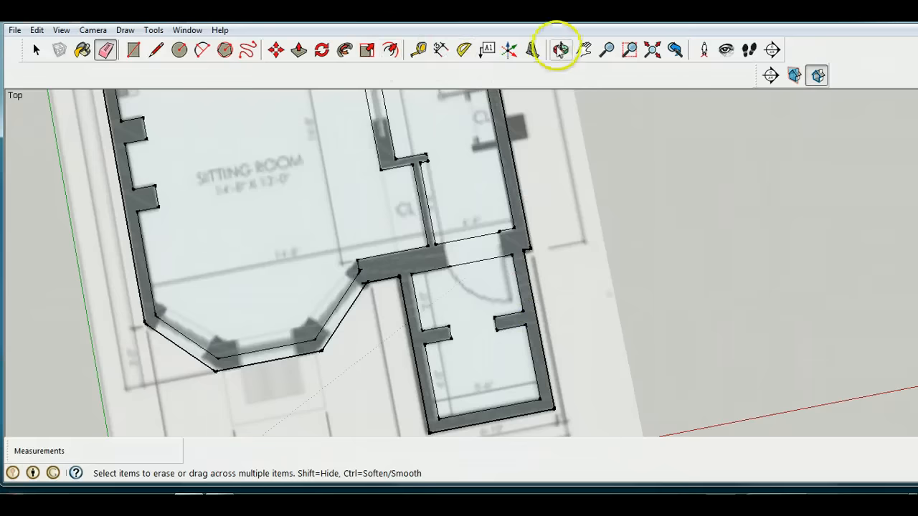
click(583, 49)
drag(416, 127, 327, 329)
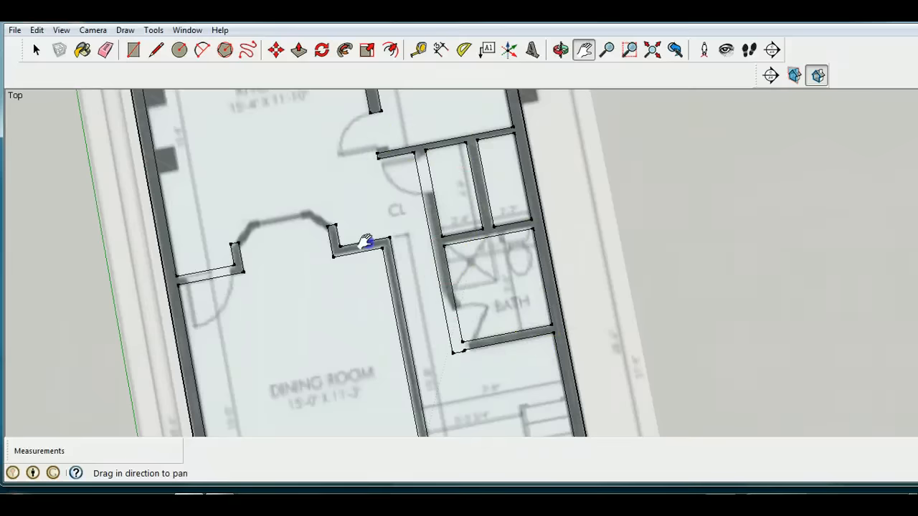
drag(366, 242, 334, 222)
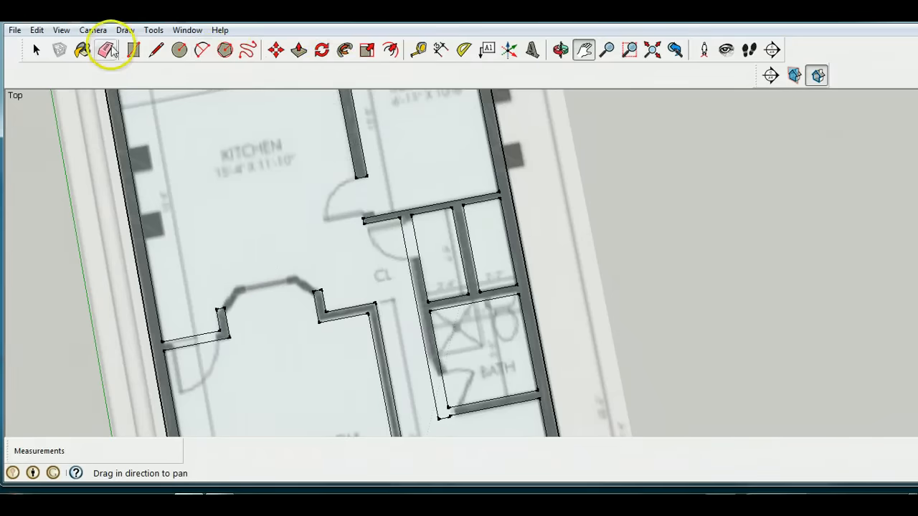
Step: Draw a rectangle about 2' 8" by 4 3/4" over the middle segment of the bay-shaped wall between kitchen and dining room
click(133, 50)
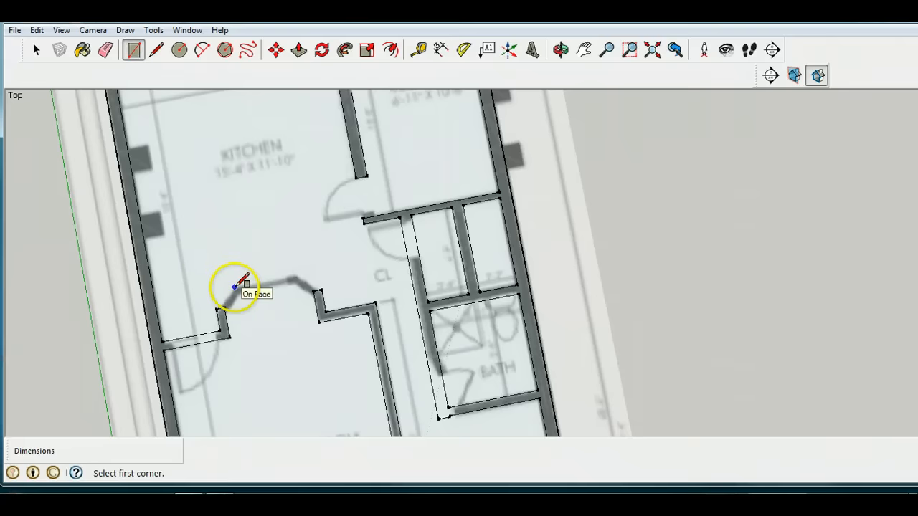
click(234, 287)
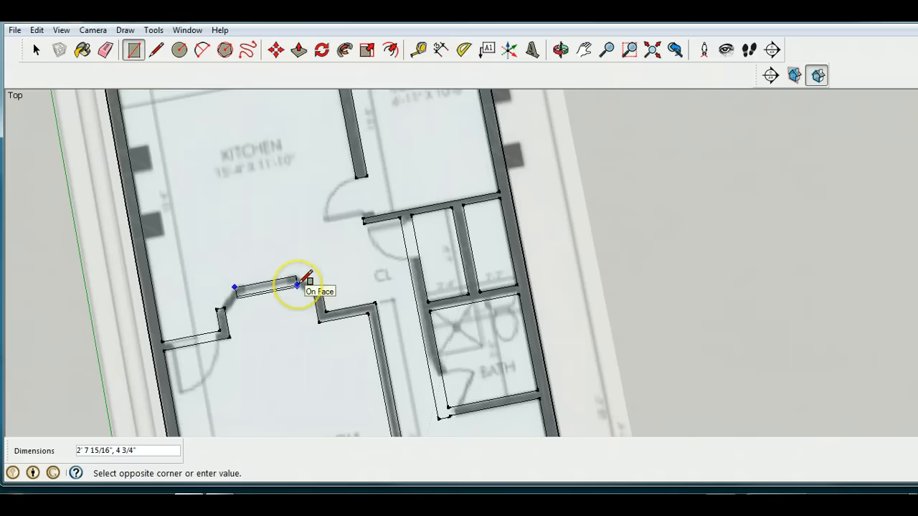
click(298, 285)
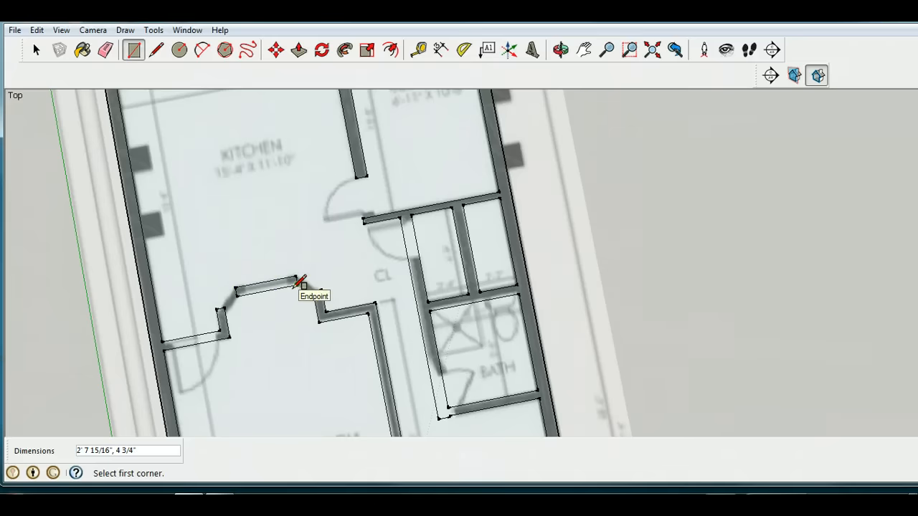
Step: Draw the inner and outer lines of both angled segments, connecting the bay's middle wall to the short walls on either side
click(156, 50)
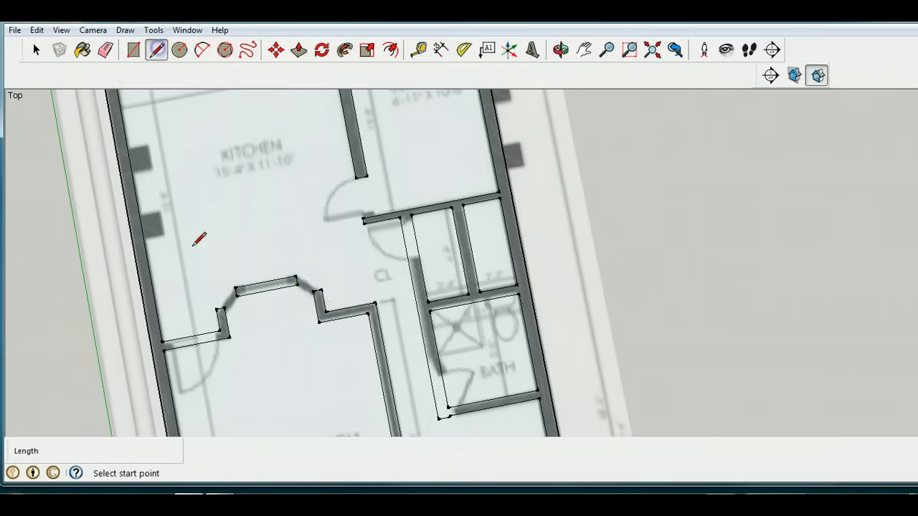
click(217, 310)
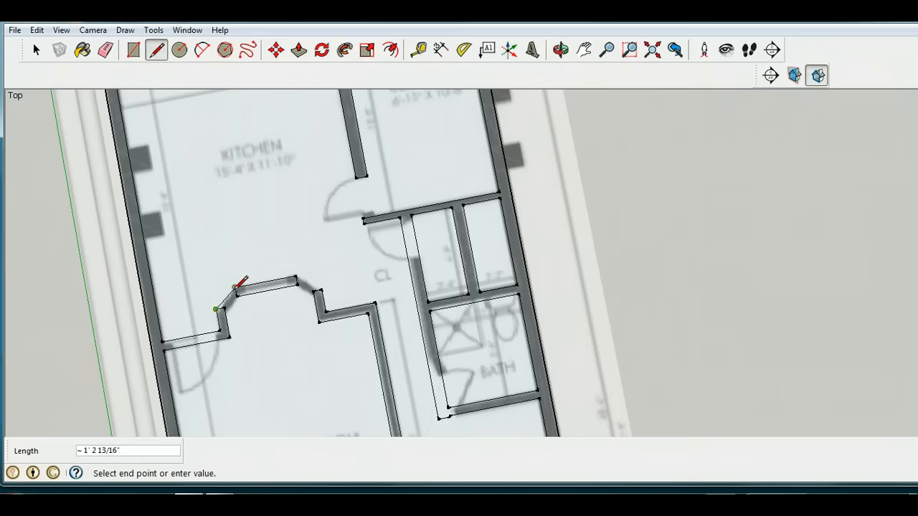
click(235, 289)
click(223, 309)
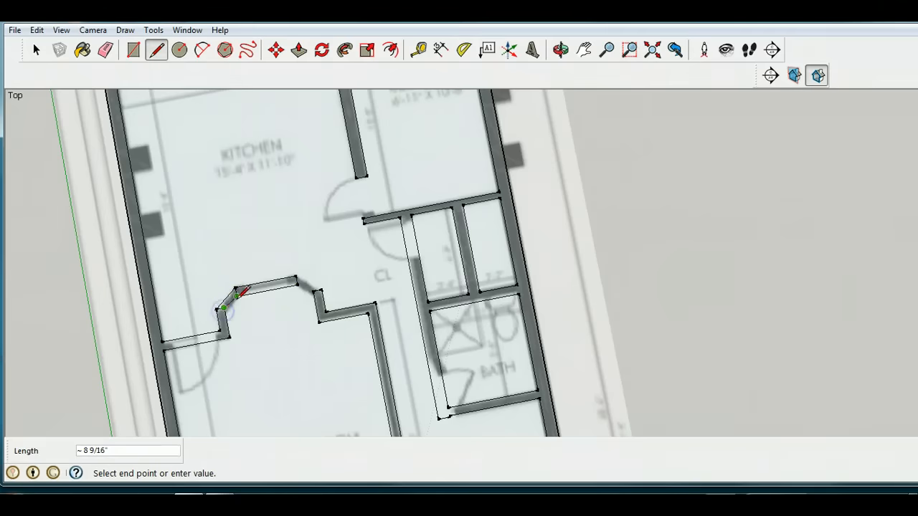
click(236, 289)
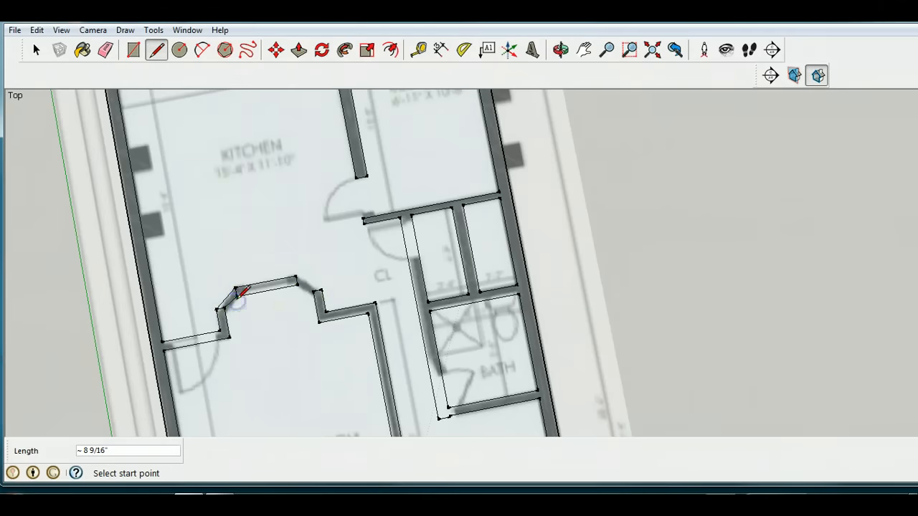
click(296, 284)
click(313, 291)
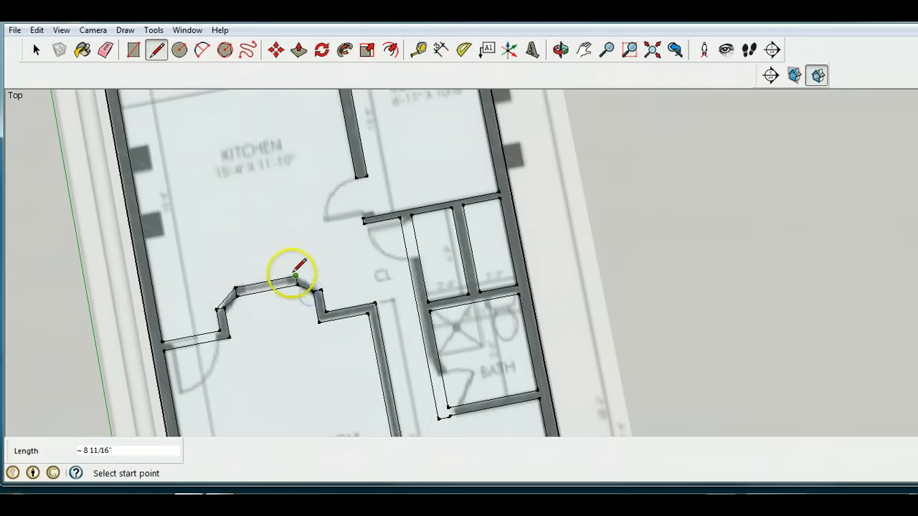
click(296, 277)
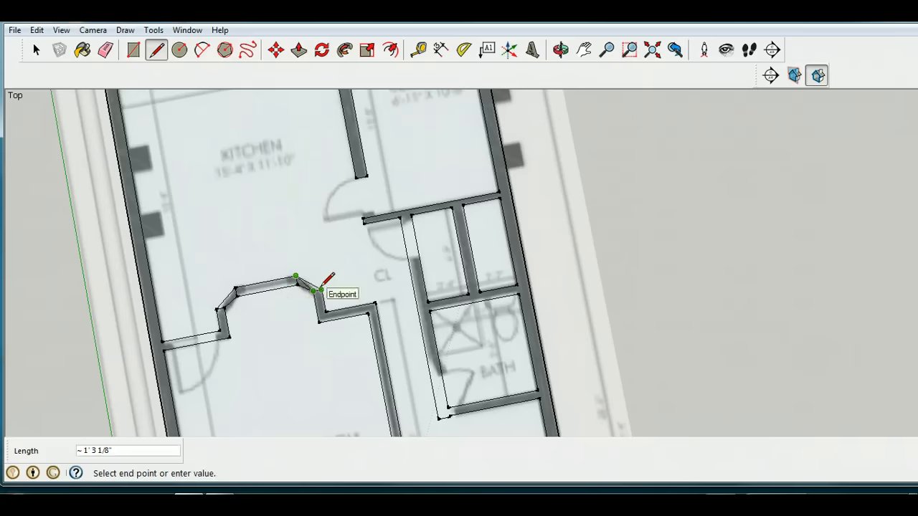
click(319, 289)
Step: Move the dining-room-side line of the bay's middle wall about 1" toward the kitchen to match the plan
scroll(297, 284, up, 5)
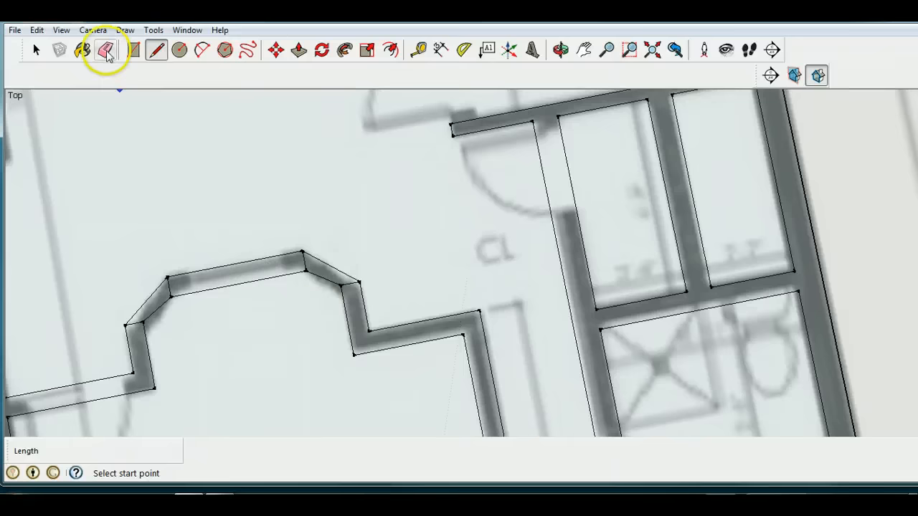
click(35, 48)
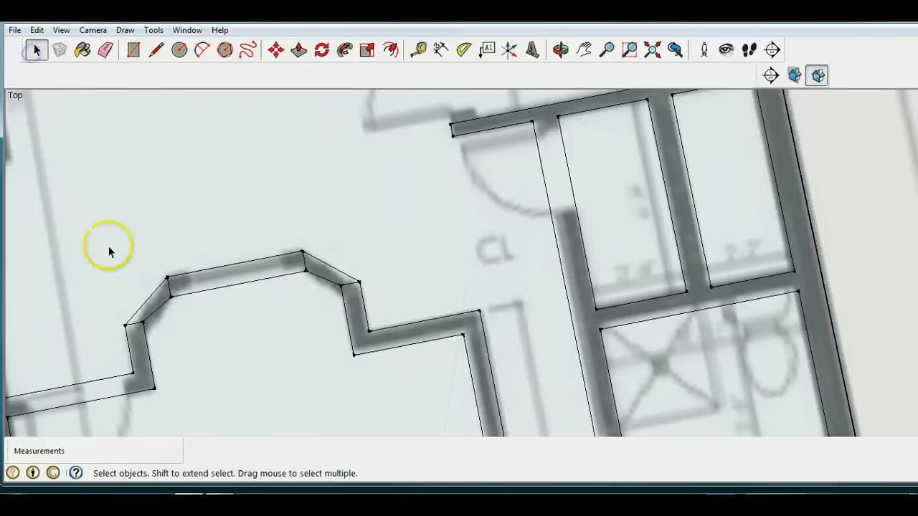
click(147, 354)
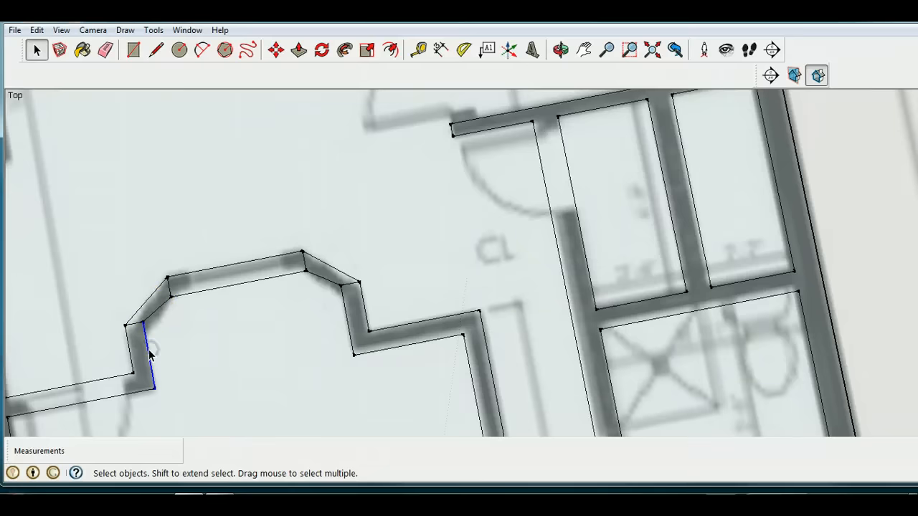
click(190, 293)
click(192, 298)
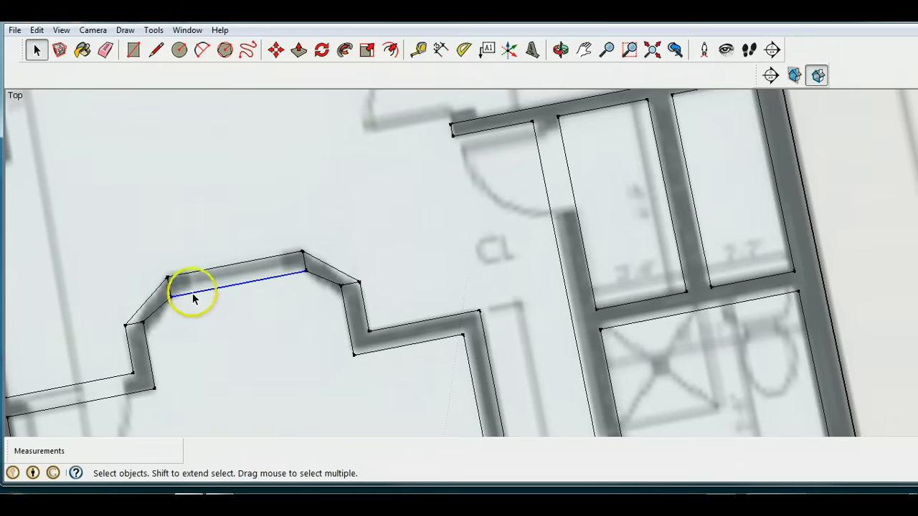
click(275, 49)
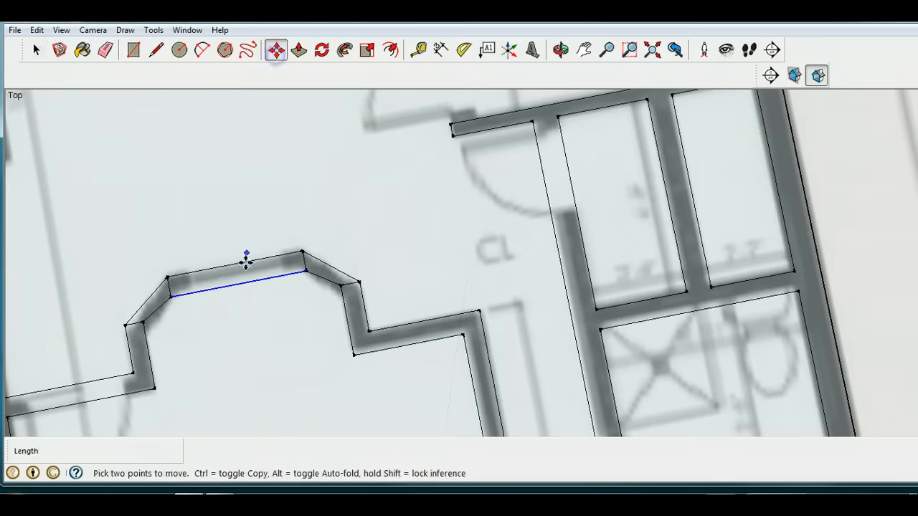
drag(238, 287, 235, 274)
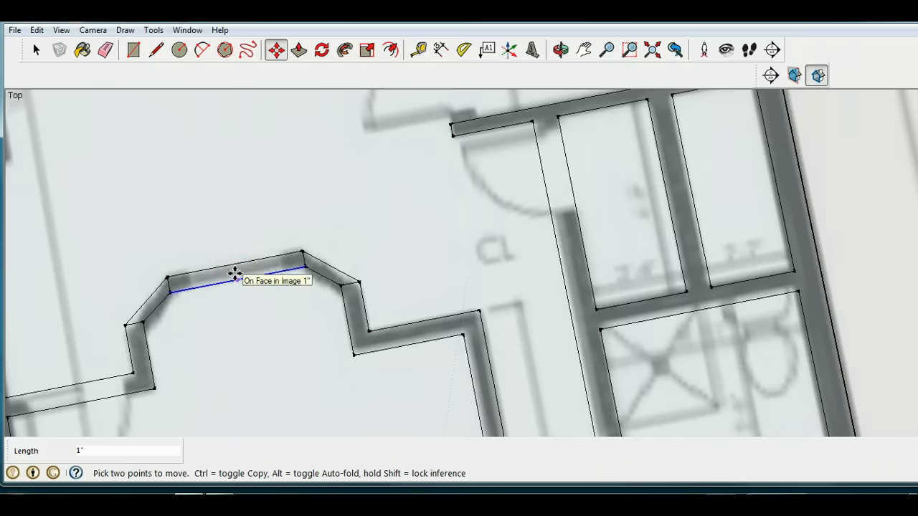
click(235, 274)
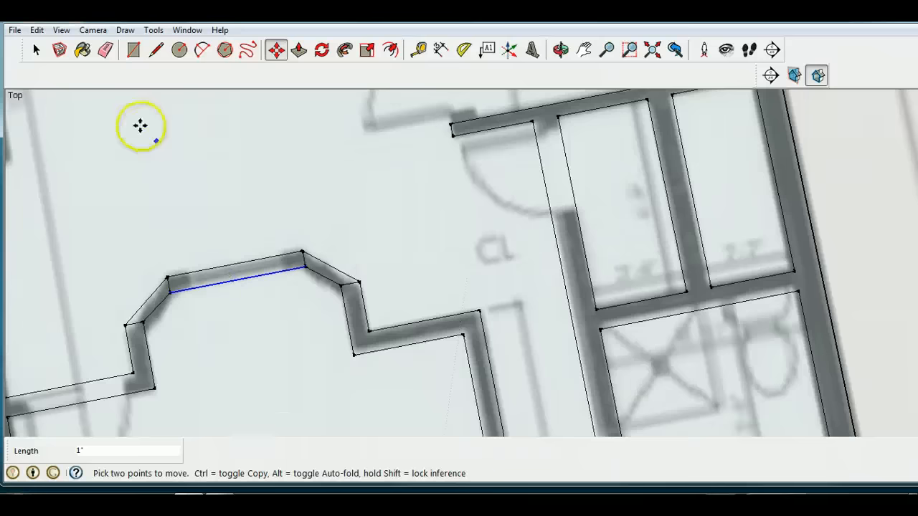
Step: Erase the short edges crossing the bay wall at its corners to join the angled and straight segments
click(106, 50)
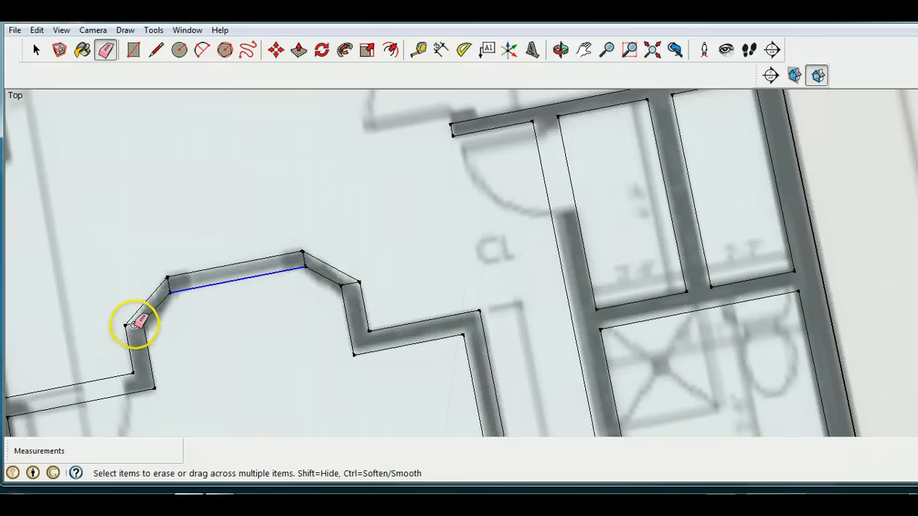
drag(135, 324, 156, 307)
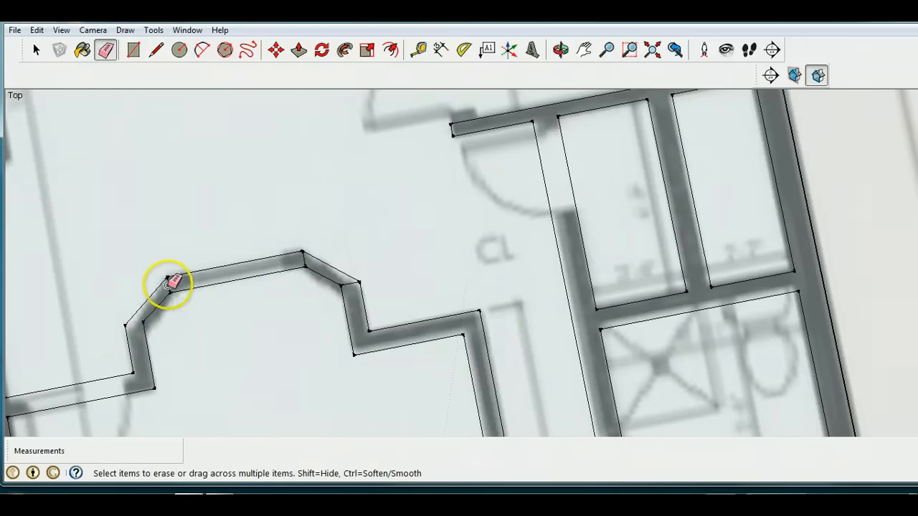
click(169, 284)
drag(295, 264, 365, 272)
Step: Draw two rectangles over the piers on the kitchen's side wall, about 1' 1" by 10 5/8" and 11 9/16" by 9 11/16"
scroll(378, 289, down, 3)
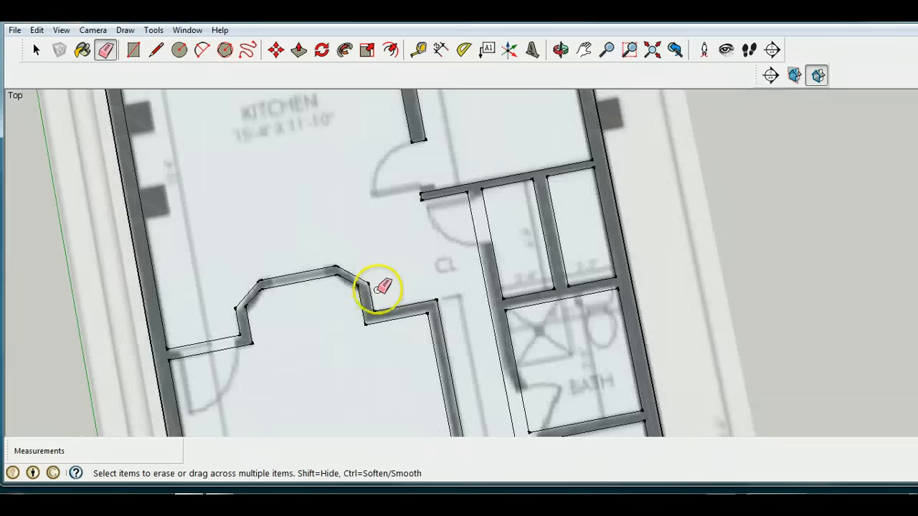
scroll(378, 287, down, 5)
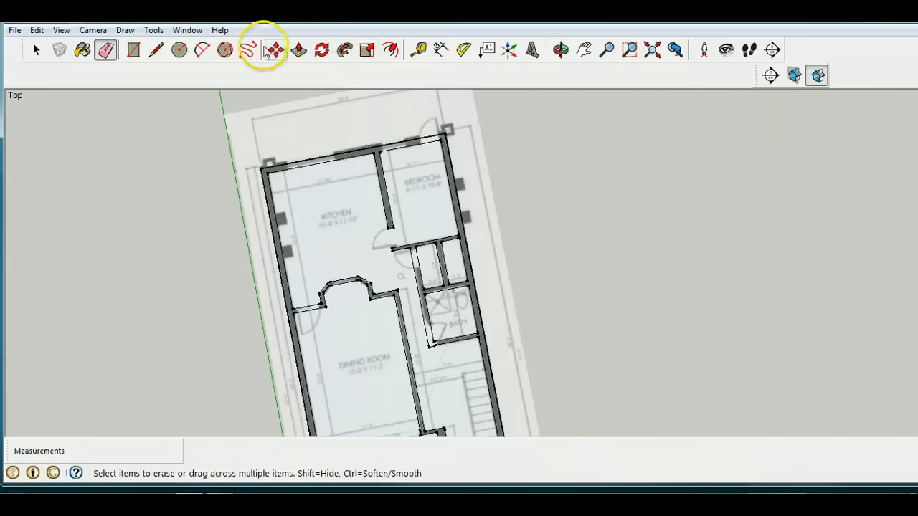
click(583, 50)
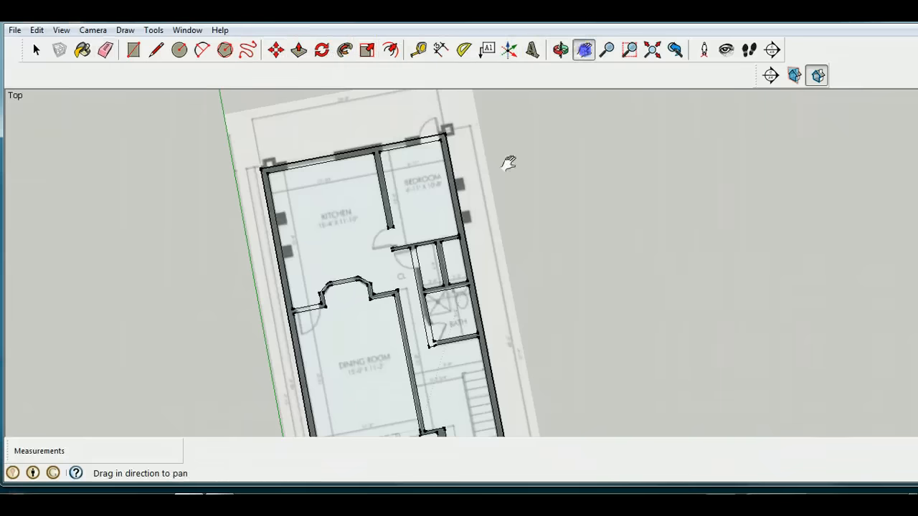
drag(401, 368, 265, 137)
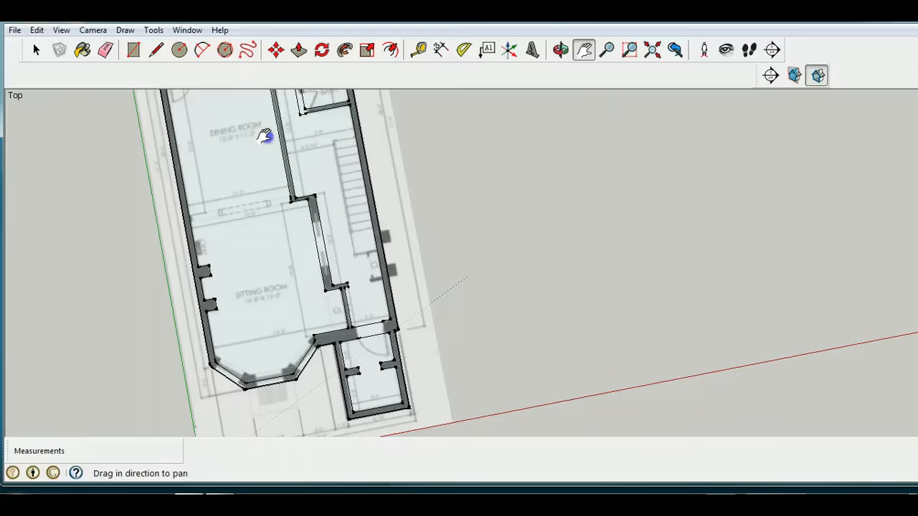
drag(264, 136, 271, 183)
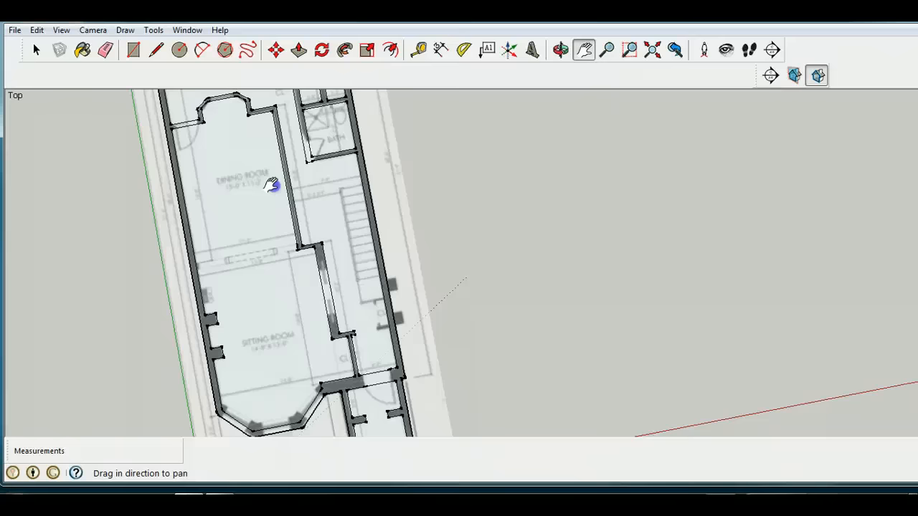
drag(271, 185, 277, 362)
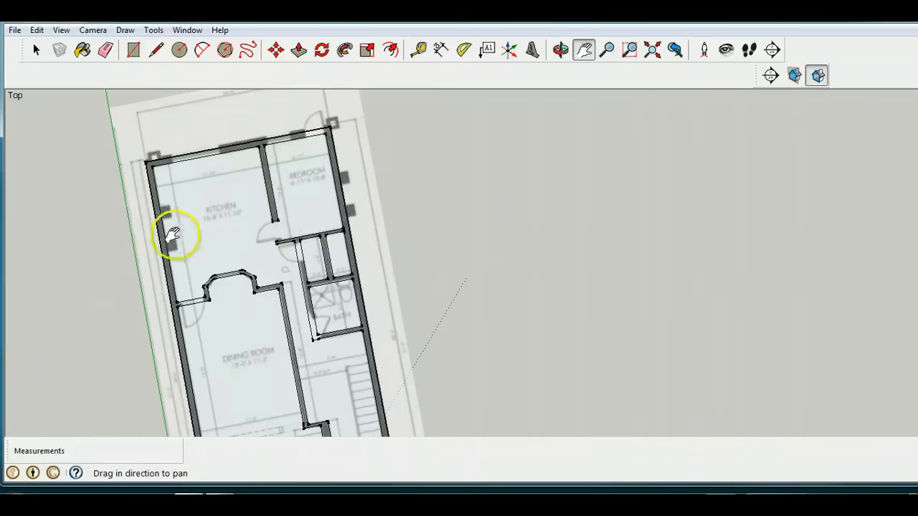
scroll(174, 236, up, 5)
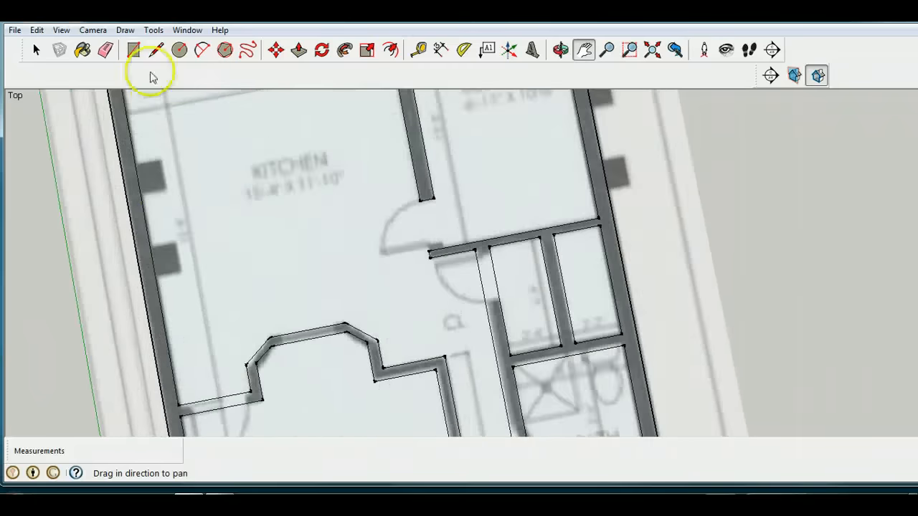
click(133, 49)
click(135, 166)
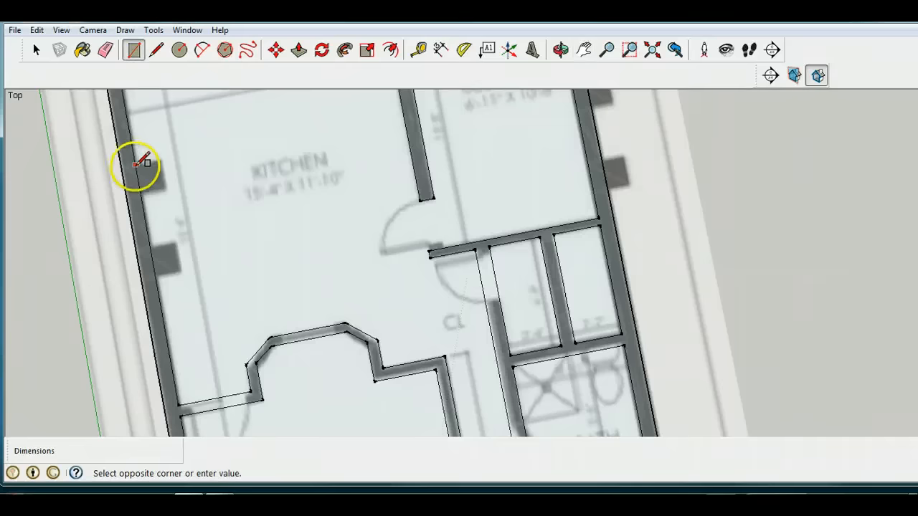
click(165, 190)
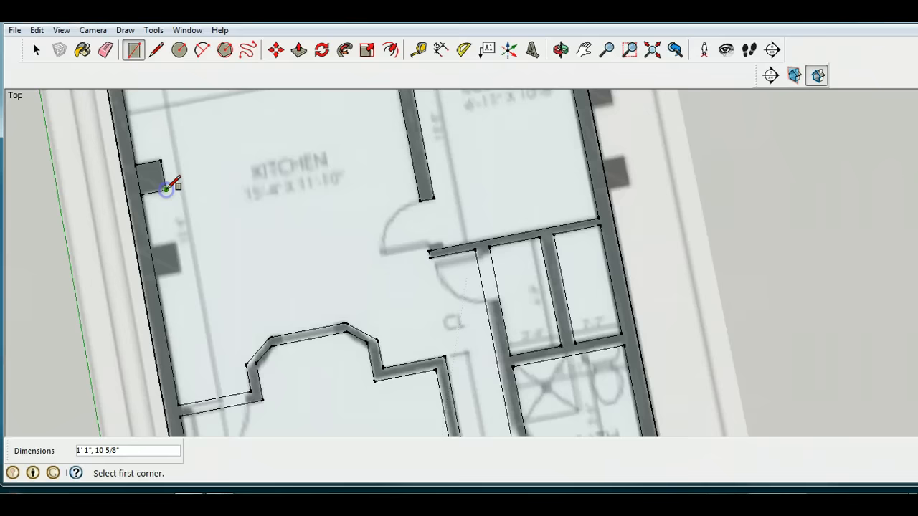
click(149, 247)
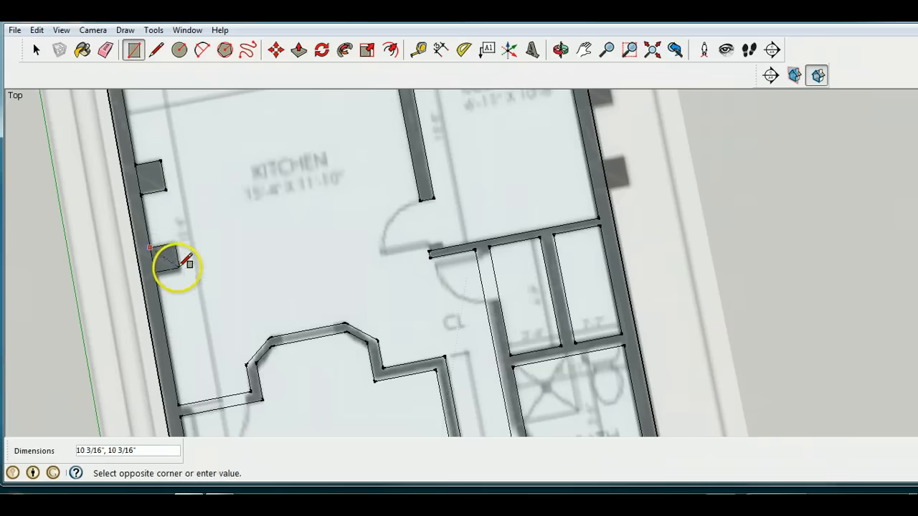
click(178, 272)
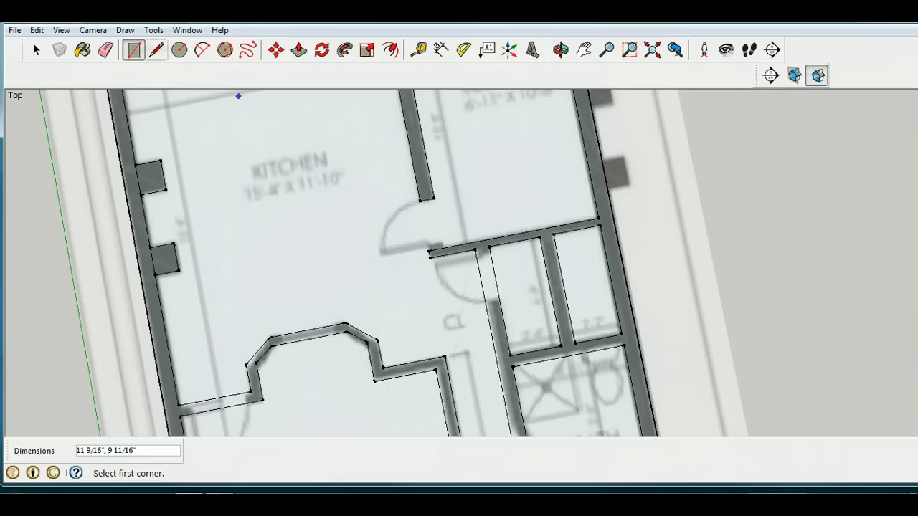
Step: Erase the wall edges separating the two kitchen piers from the side wall so they merge with it
click(106, 49)
click(138, 177)
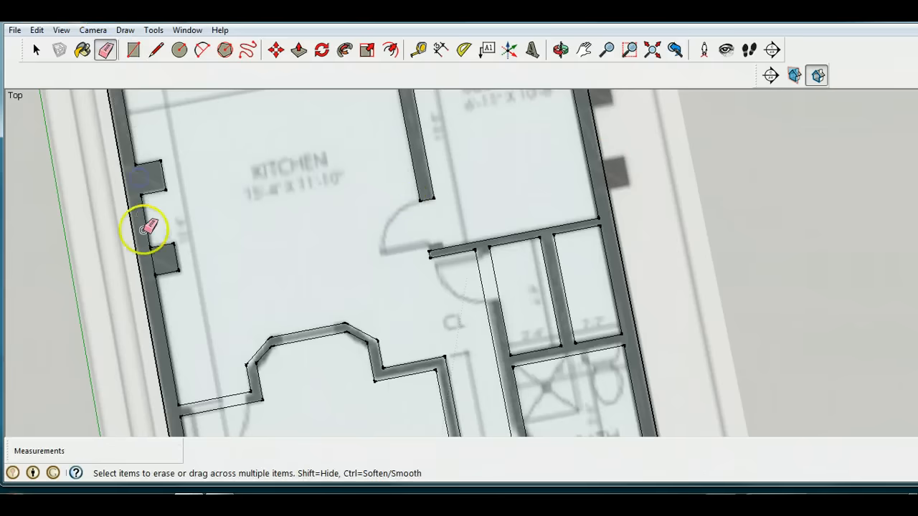
click(154, 258)
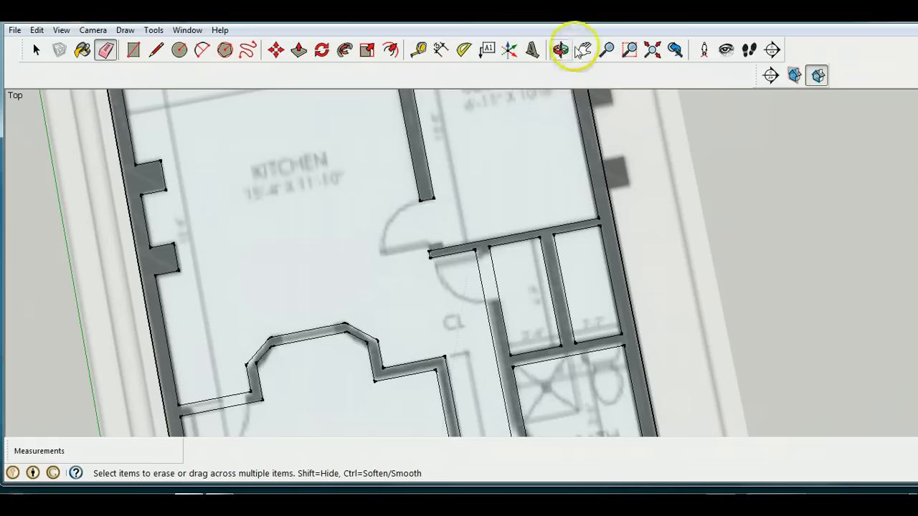
Step: Draw two rectangles over the piers on the bedroom's outer side wall, about 1' 9/16" by 9 1/4" and 1' 1/16" by 9 3/16"
click(584, 49)
drag(591, 129, 525, 208)
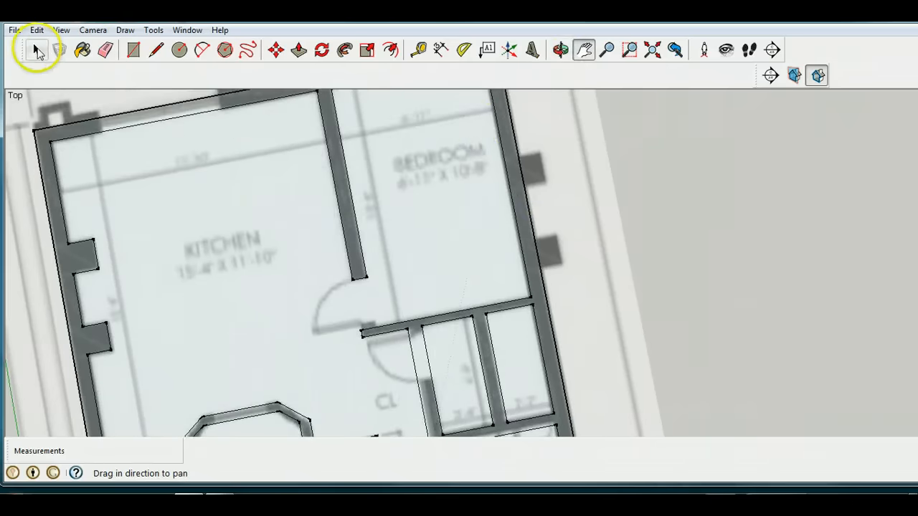
click(134, 50)
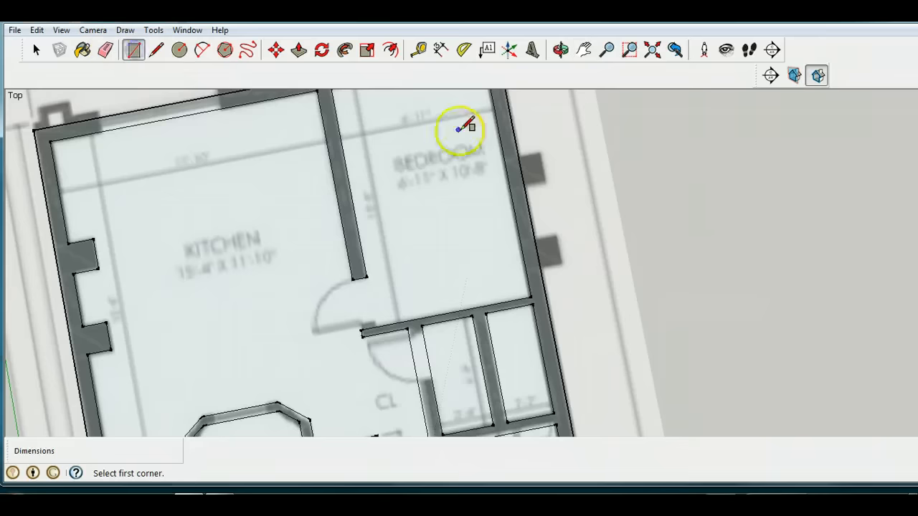
click(518, 156)
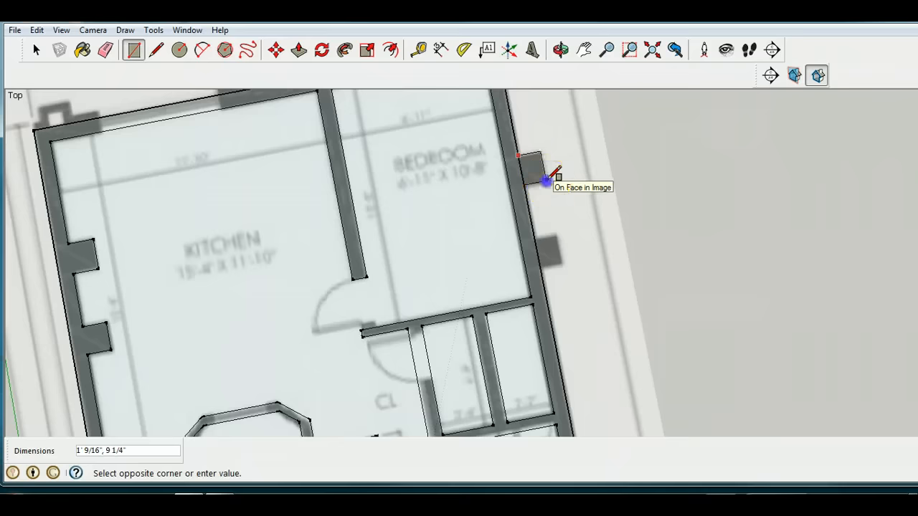
click(545, 181)
click(534, 238)
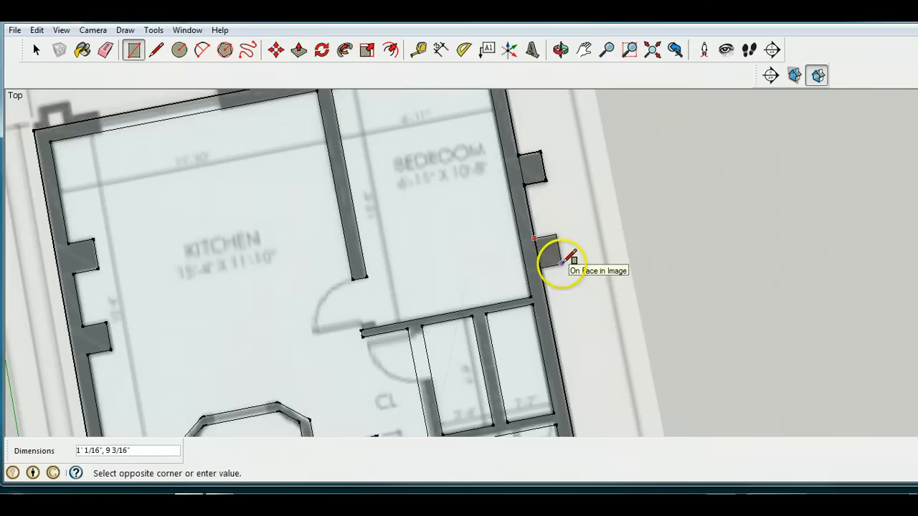
click(562, 263)
Step: Erase the wall edges separating the two bedroom piers from the side wall so they merge with it
click(105, 49)
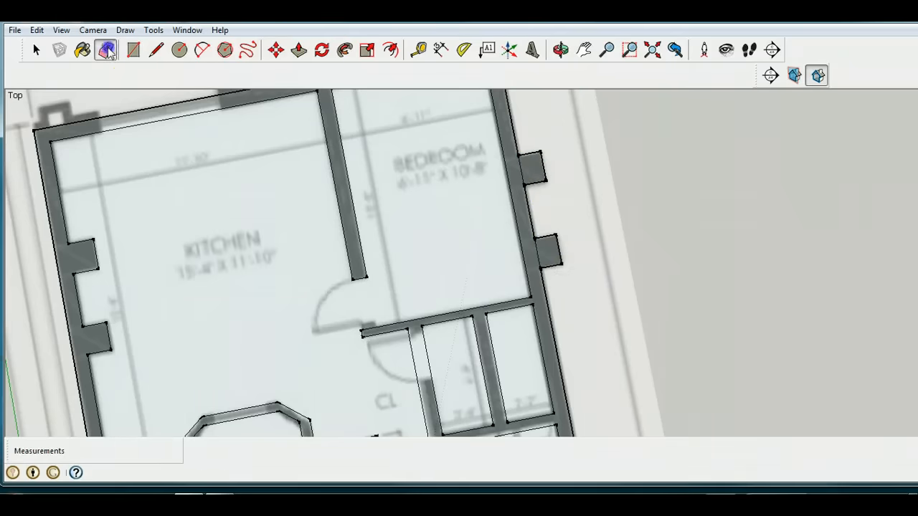
click(519, 170)
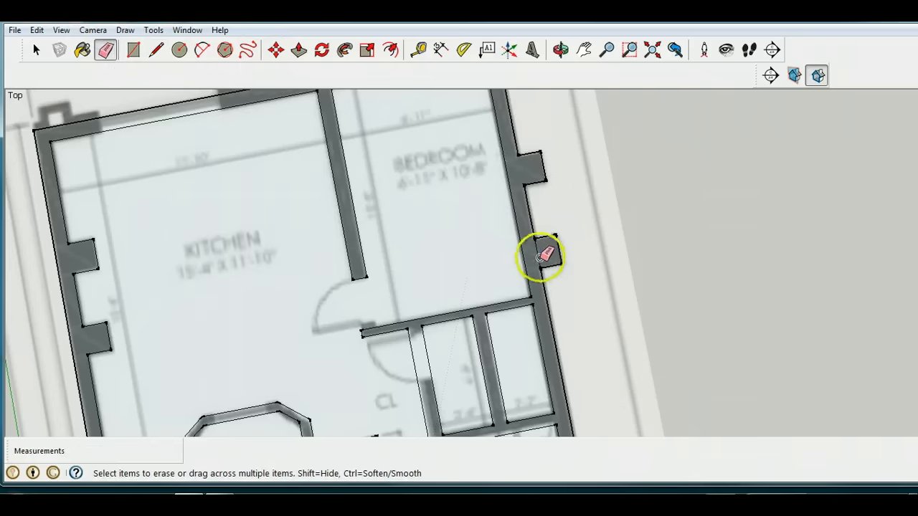
click(538, 253)
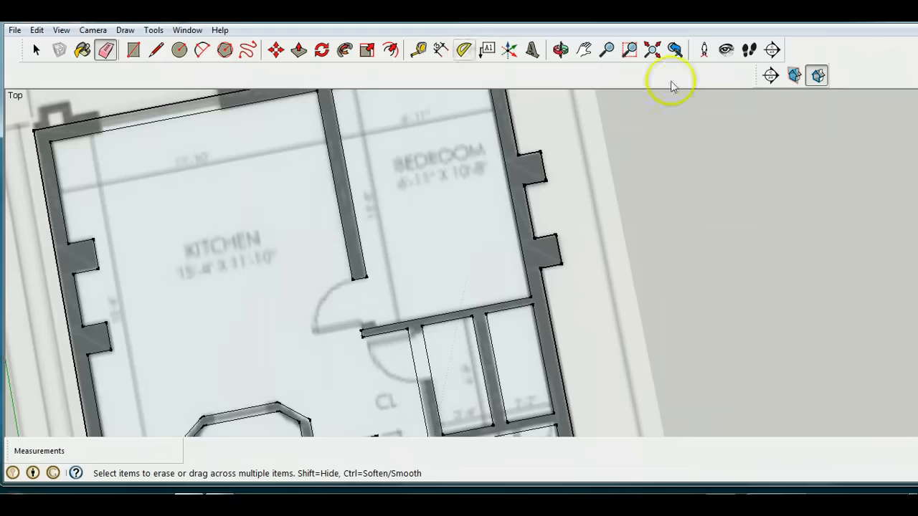
Step: Draw two rectangles, each about 1' by 9", over the two piers on the outer side wall beside the stairs and hall closet
click(584, 50)
drag(595, 362, 492, 34)
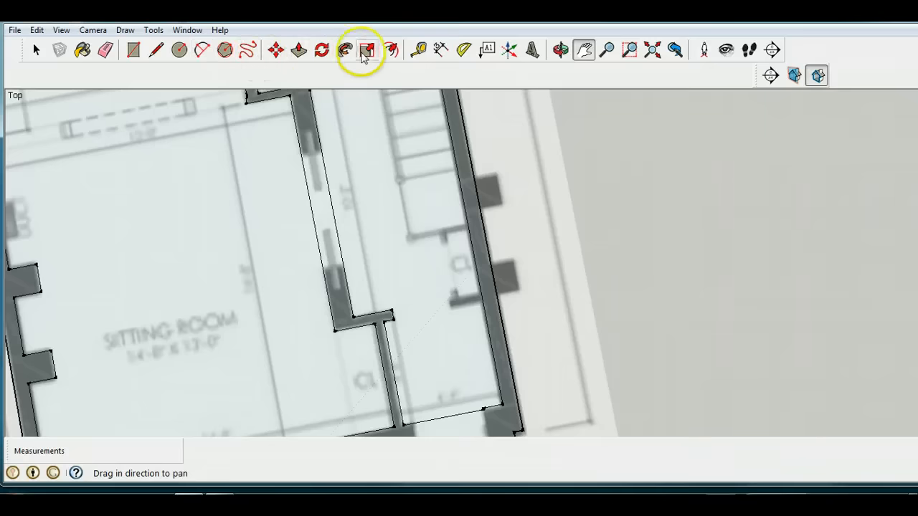
click(133, 49)
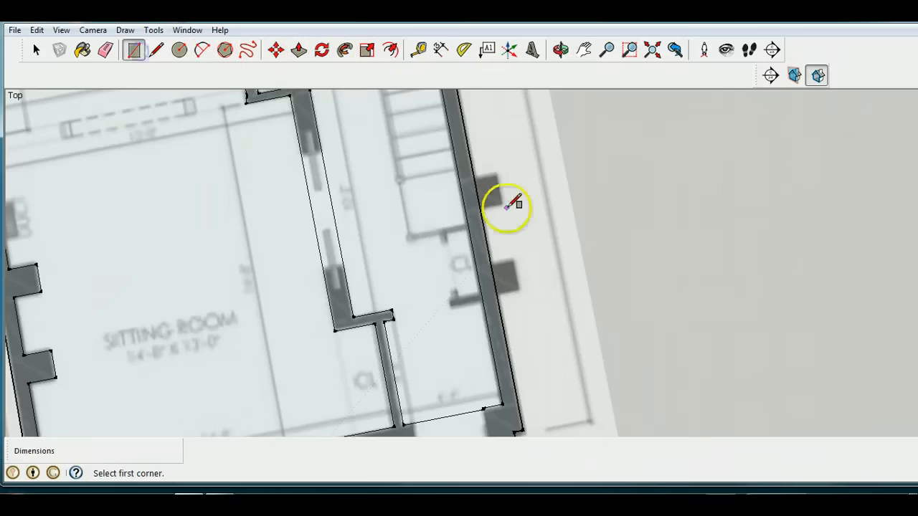
click(472, 177)
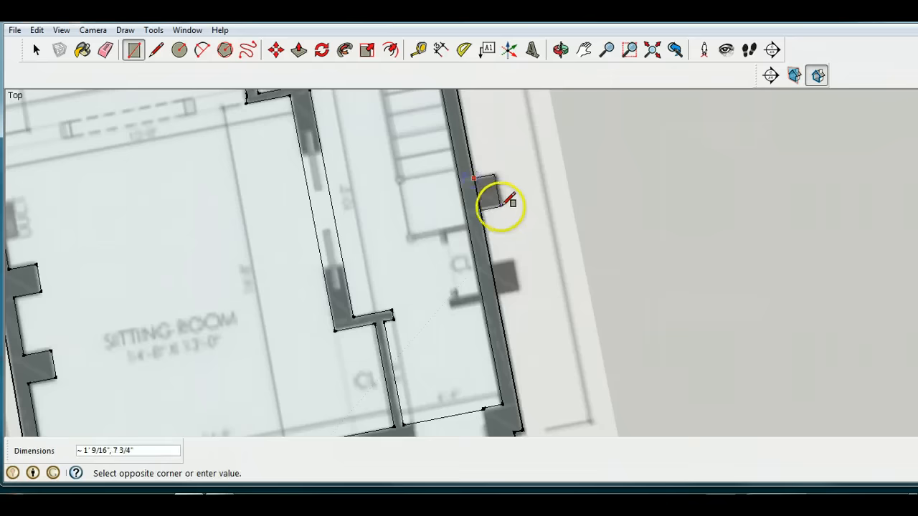
click(502, 204)
click(490, 264)
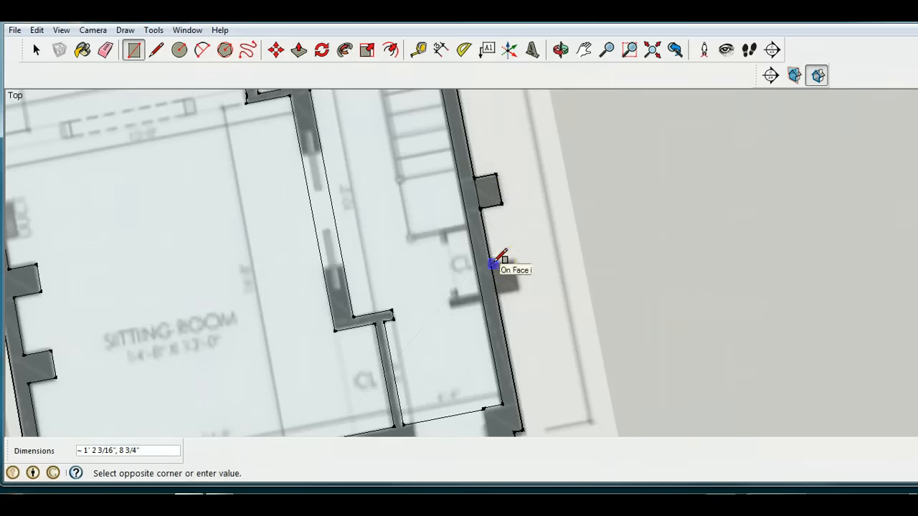
click(520, 291)
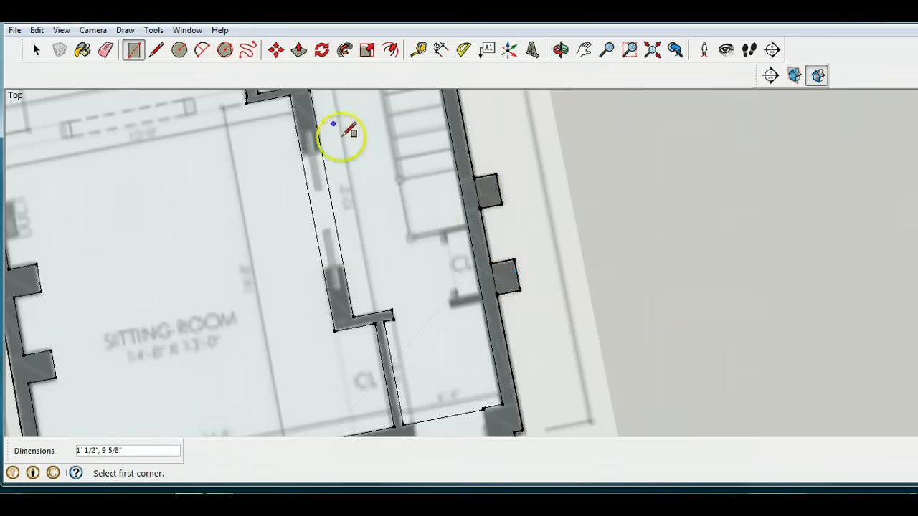
Step: Erase the wall edges separating the two stair-side piers from the outer wall so they merge with it
click(108, 50)
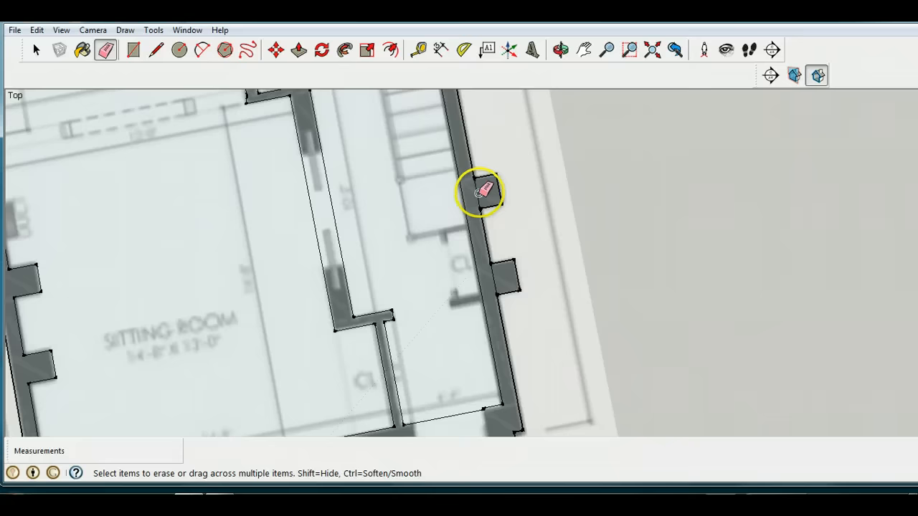
click(479, 192)
click(495, 278)
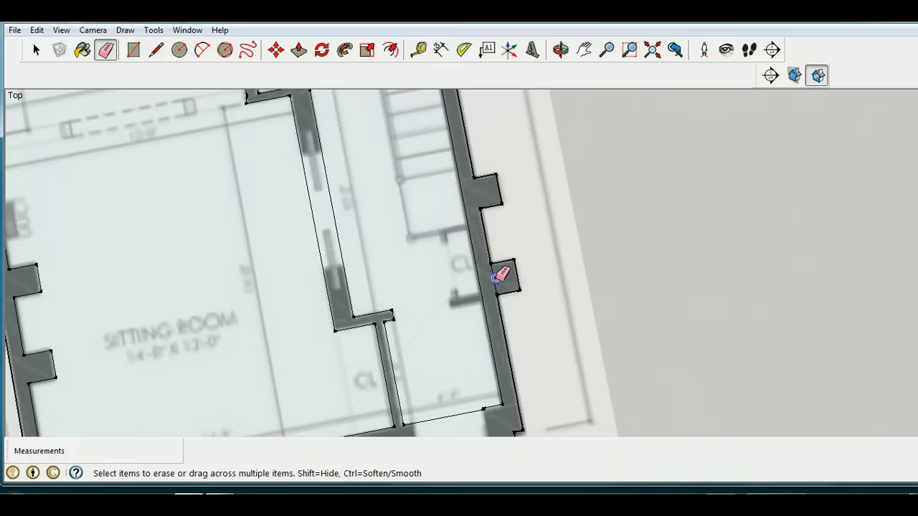
click(498, 280)
Step: Check the traced plan from the entry and sitting room to the kitchen for missing wall segments
scroll(468, 119, down, 3)
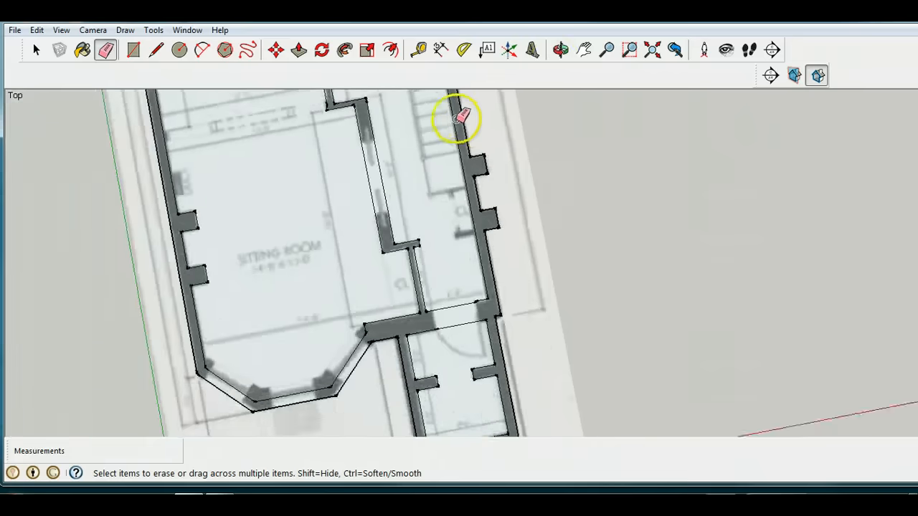
scroll(461, 116, down, 2)
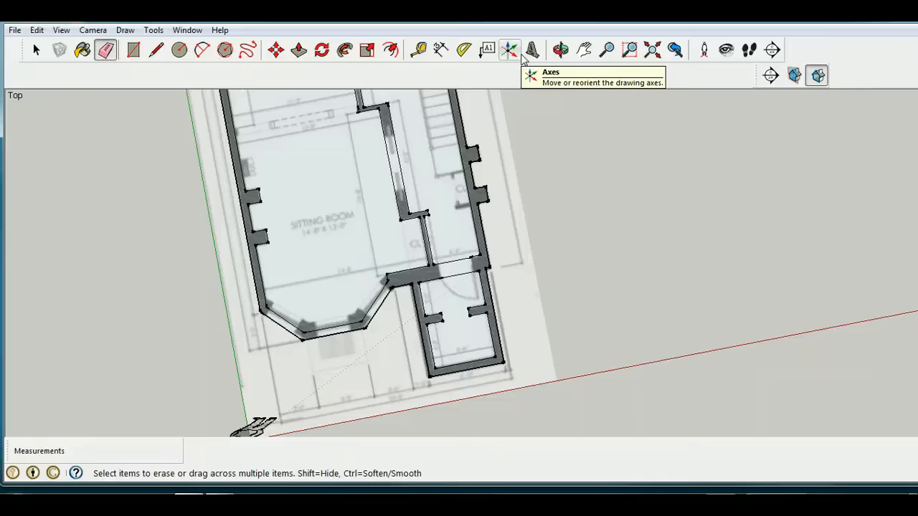
click(583, 49)
drag(359, 151, 323, 349)
drag(293, 194, 232, 76)
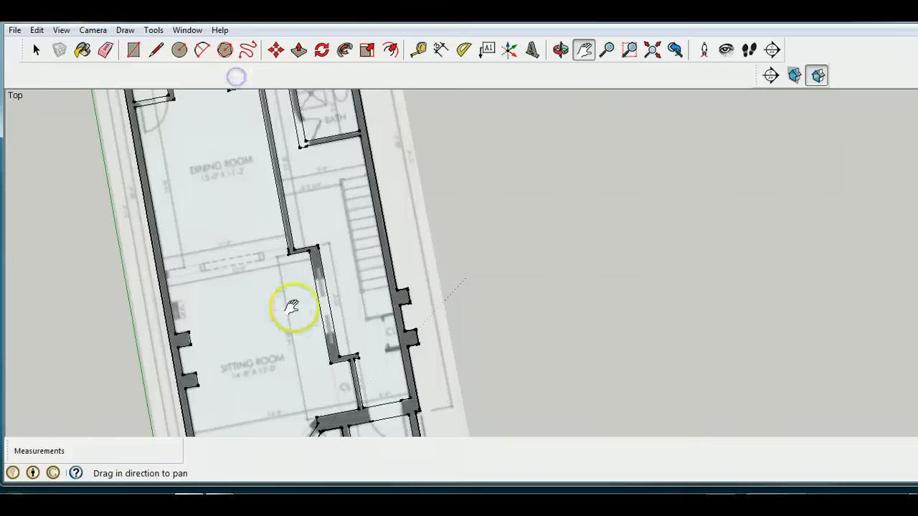
drag(293, 308, 299, 393)
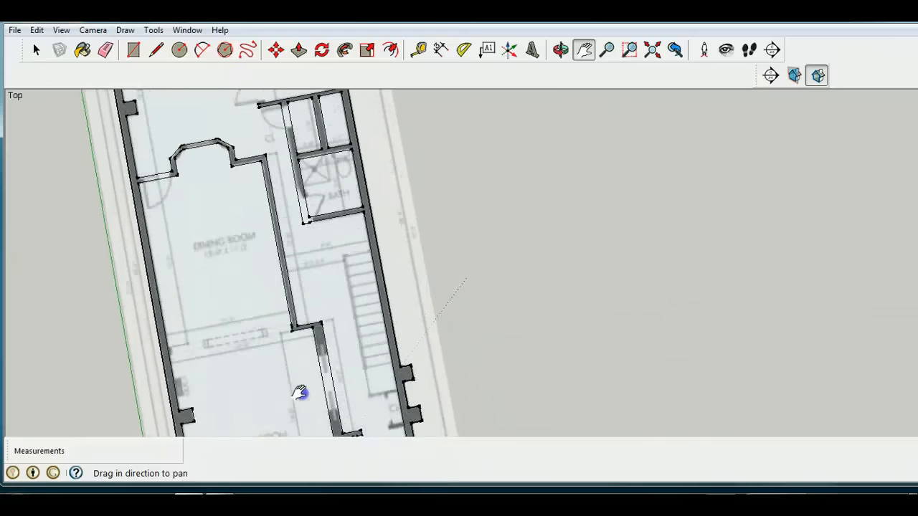
drag(213, 194, 252, 308)
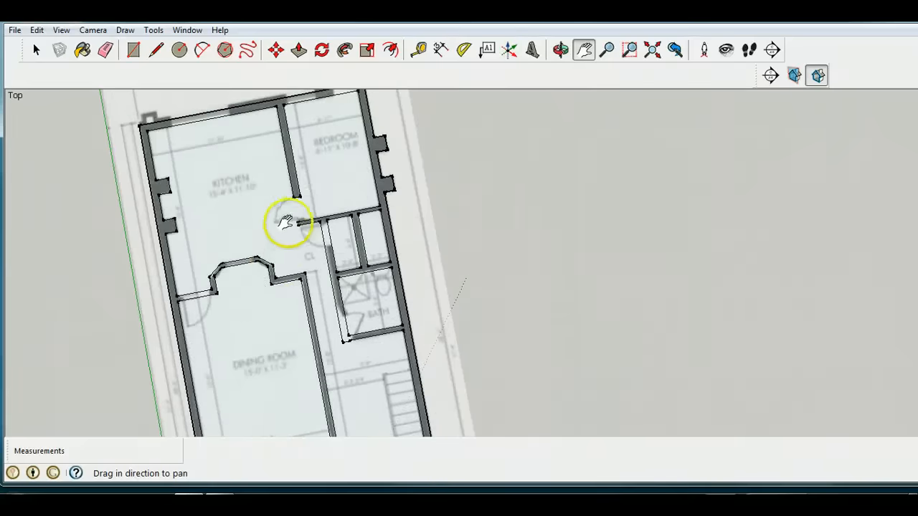
Step: Bridge the kitchen-bedroom doorway gap with a rectangle about 2' by 5 11/16" and erase the edges separating it from the adjoining walls
scroll(290, 197, up, 3)
scroll(294, 196, up, 2)
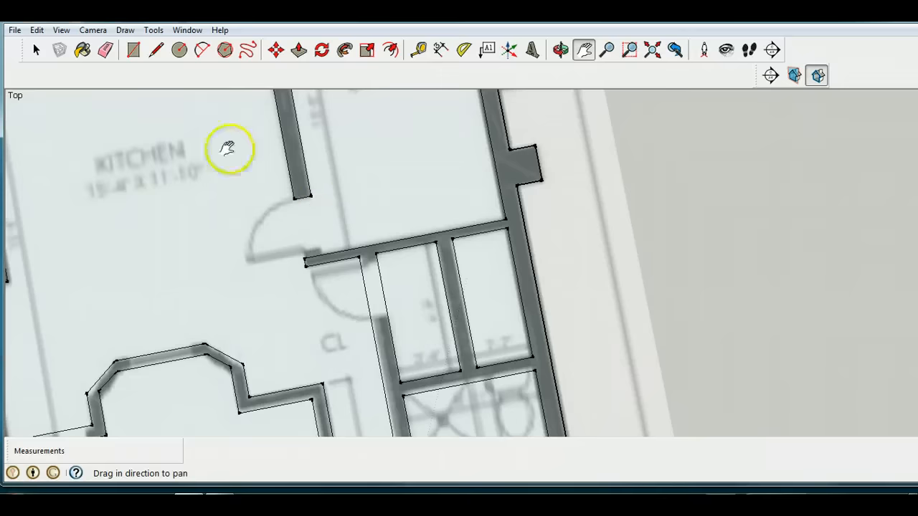
click(37, 49)
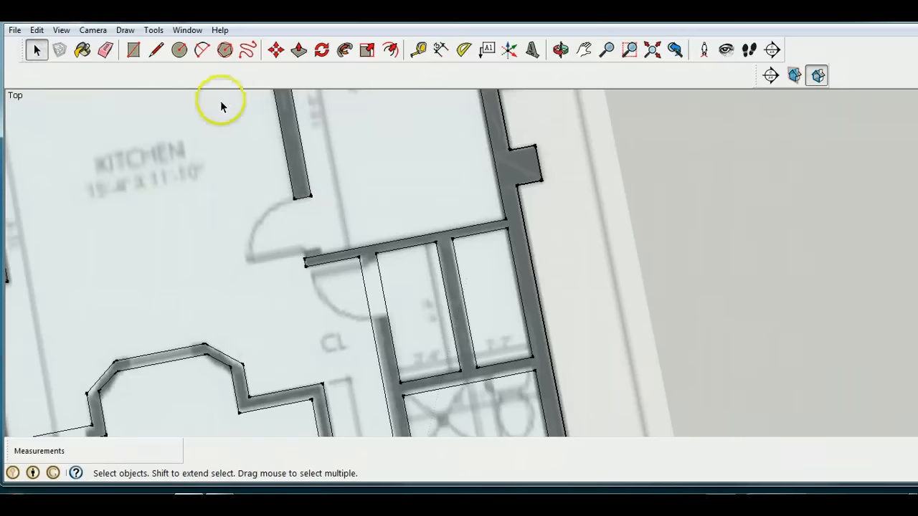
click(133, 50)
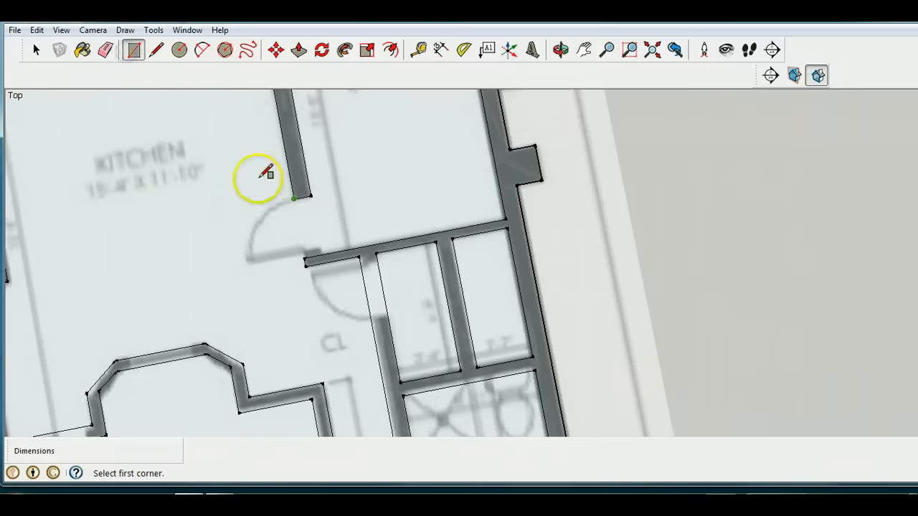
click(293, 198)
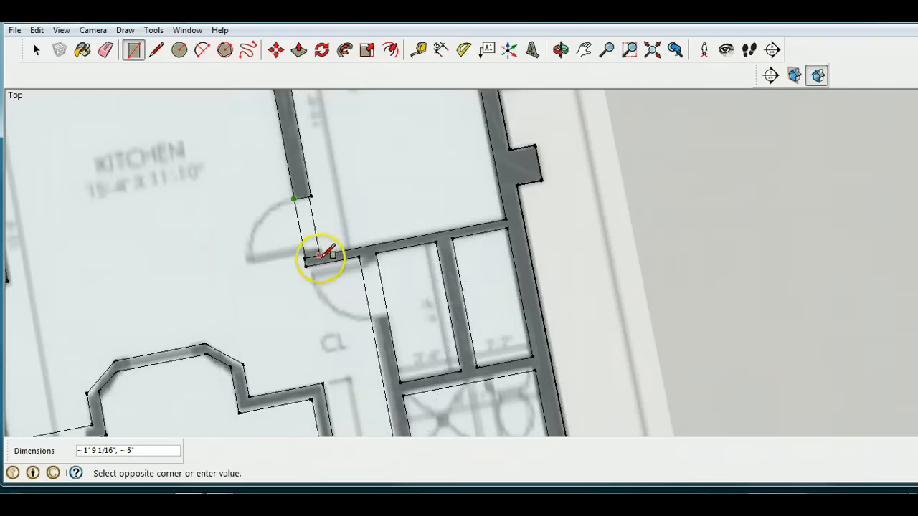
click(322, 260)
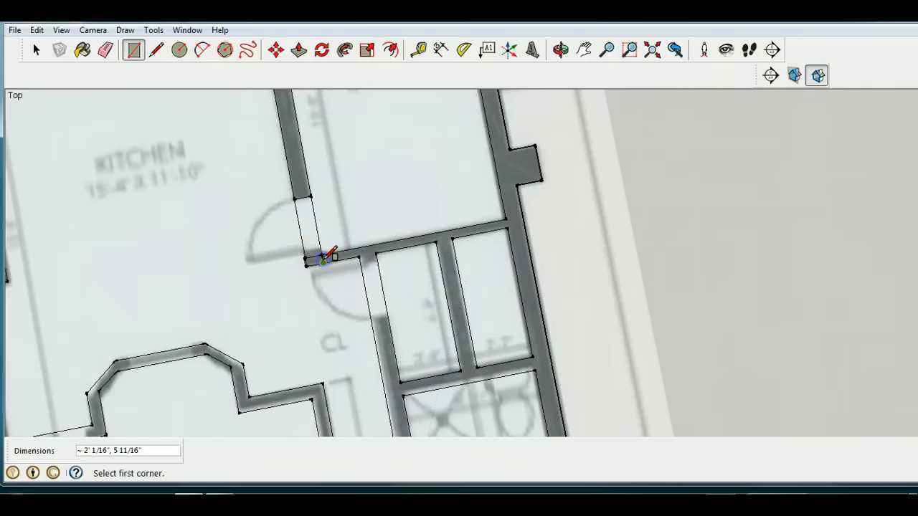
click(105, 49)
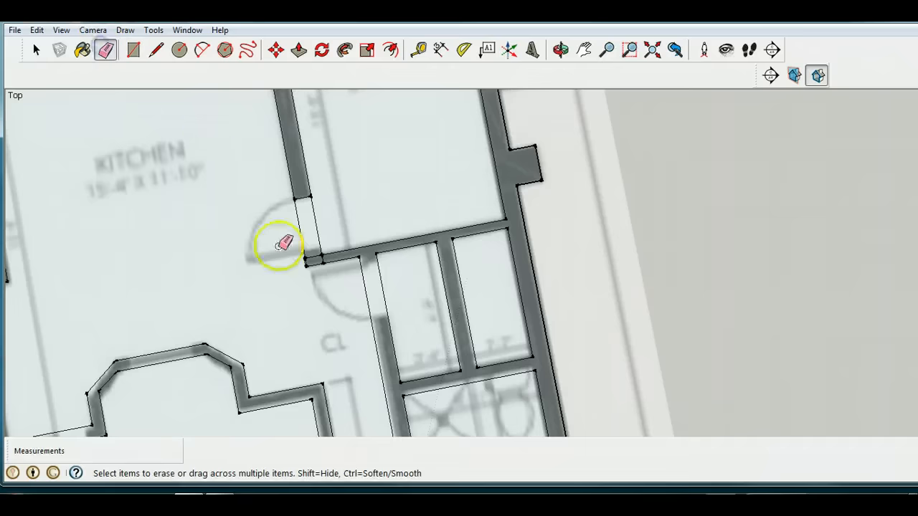
drag(305, 203, 324, 258)
Step: Push/Pull the connected wall face upward 7' 6" to raise the floor plan's walls
scroll(353, 230, down, 5)
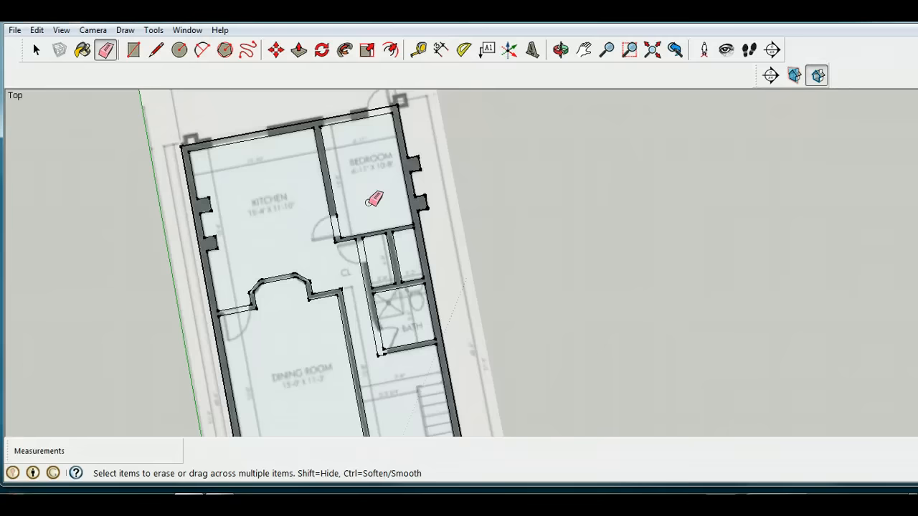
click(560, 50)
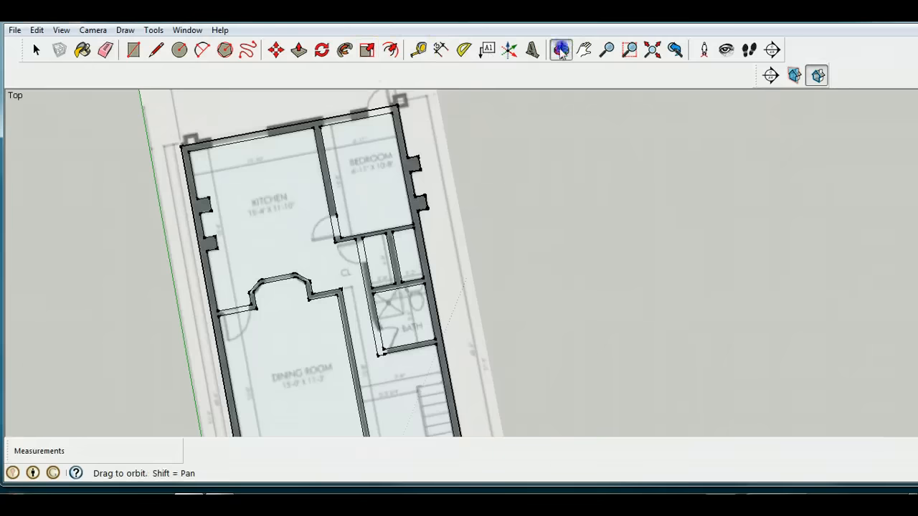
drag(340, 279, 238, 219)
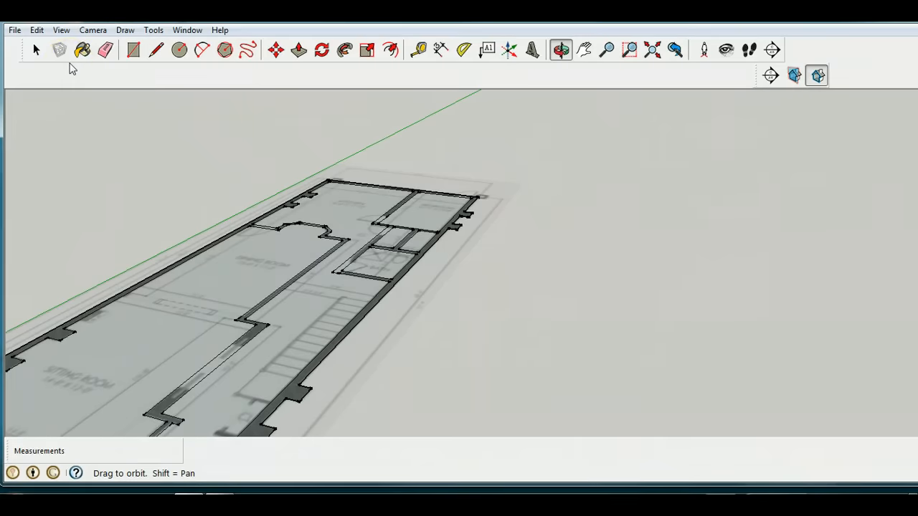
click(299, 49)
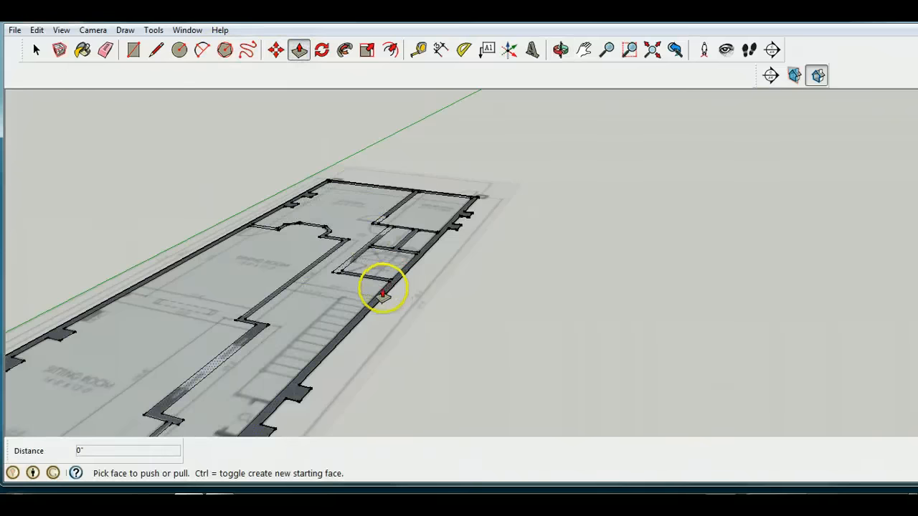
click(300, 387)
click(298, 366)
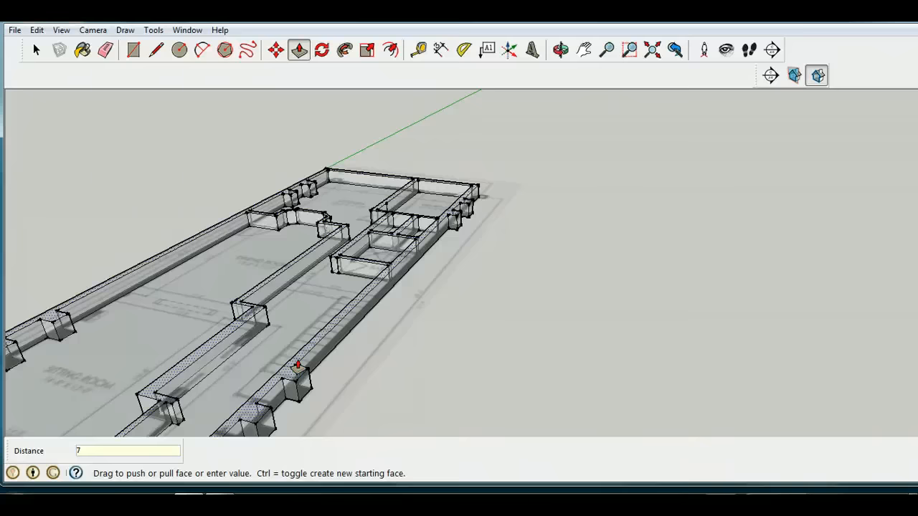
key(Return)
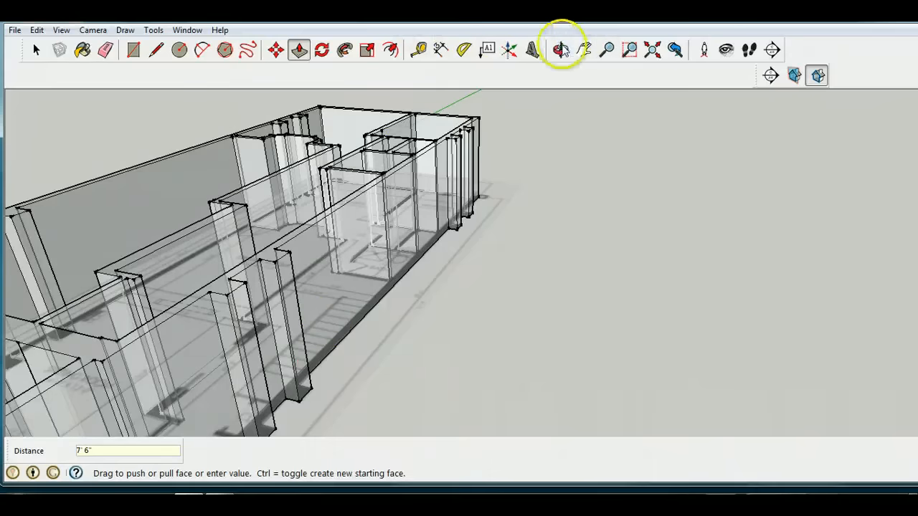
Step: Examine the raised walls, piers and front bay of the 3D building from several angles
click(561, 48)
drag(170, 297, 624, 303)
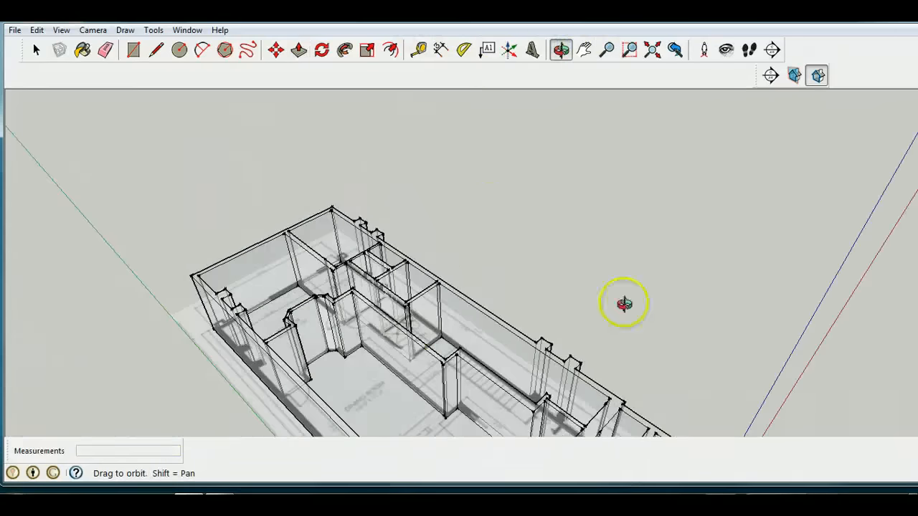
click(584, 49)
drag(463, 404, 457, 318)
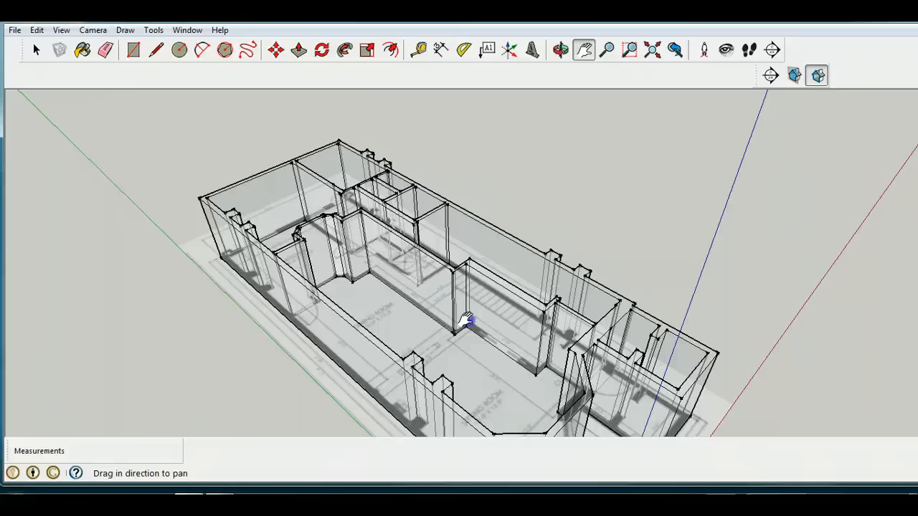
mouse_move(467, 321)
mouse_down()
mouse_move(483, 418)
mouse_move(412, 172)
mouse_move(395, 160)
mouse_move(398, 200)
mouse_up()
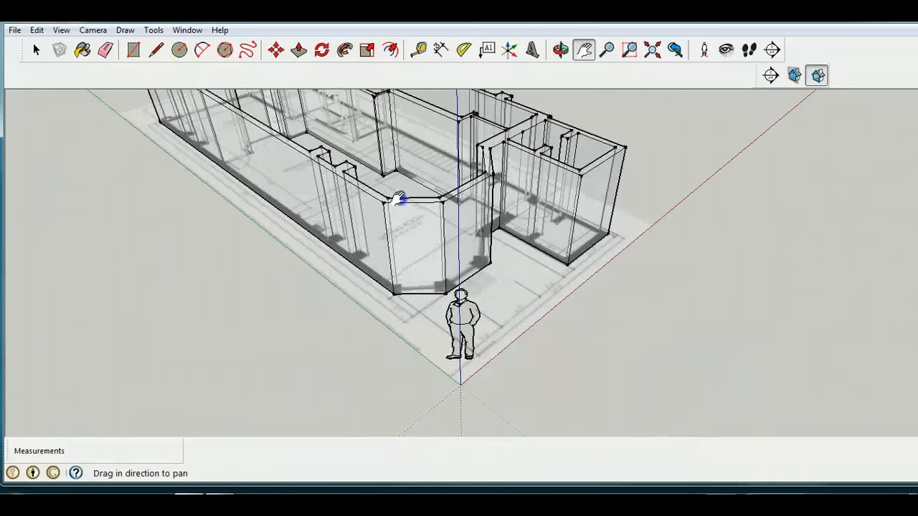
scroll(399, 200, down, 5)
scroll(424, 266, up, 4)
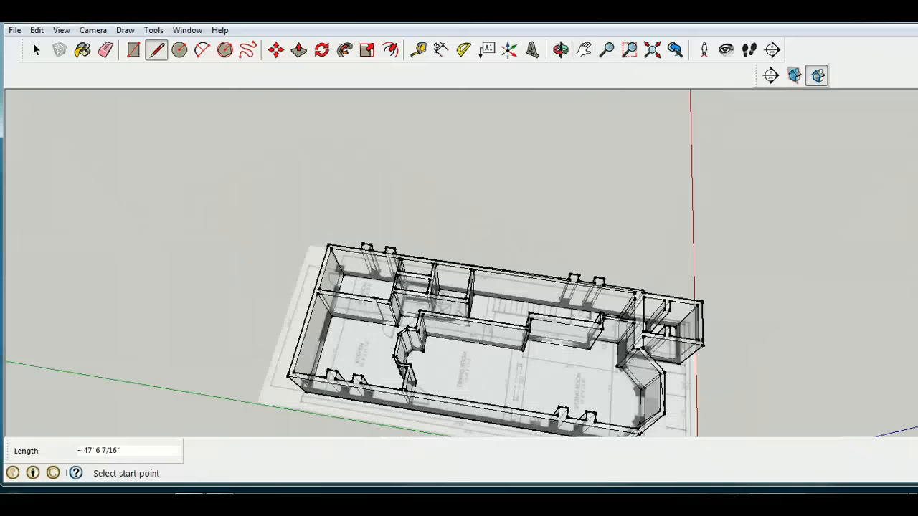
Step: Draw diagonal lines across the wall tops, about 47' 6 7/16" from kitchen to entry corner and 18' 3/8" from bedroom to bathroom partition, closing the top faces
click(231, 407)
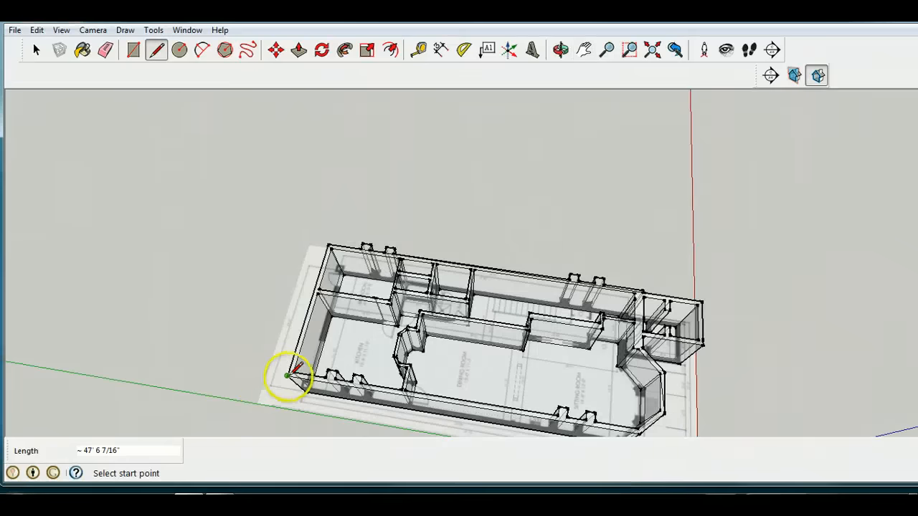
click(286, 375)
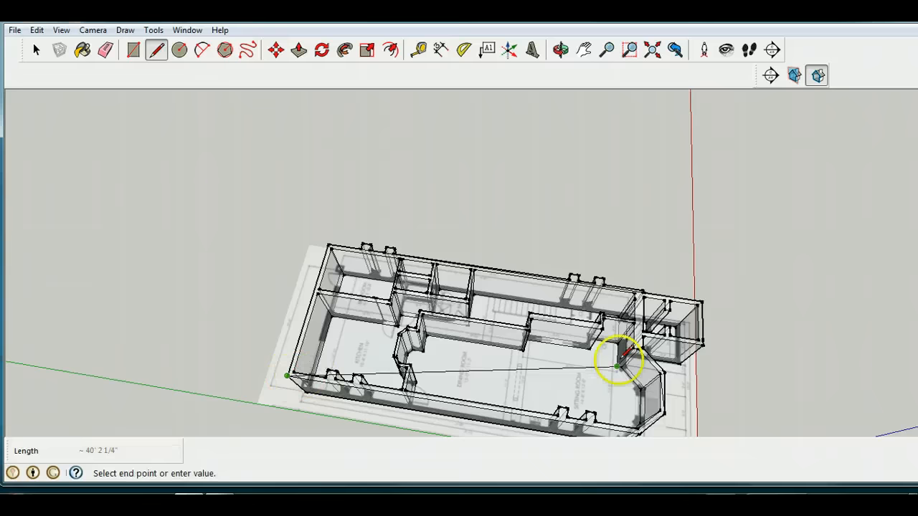
click(702, 301)
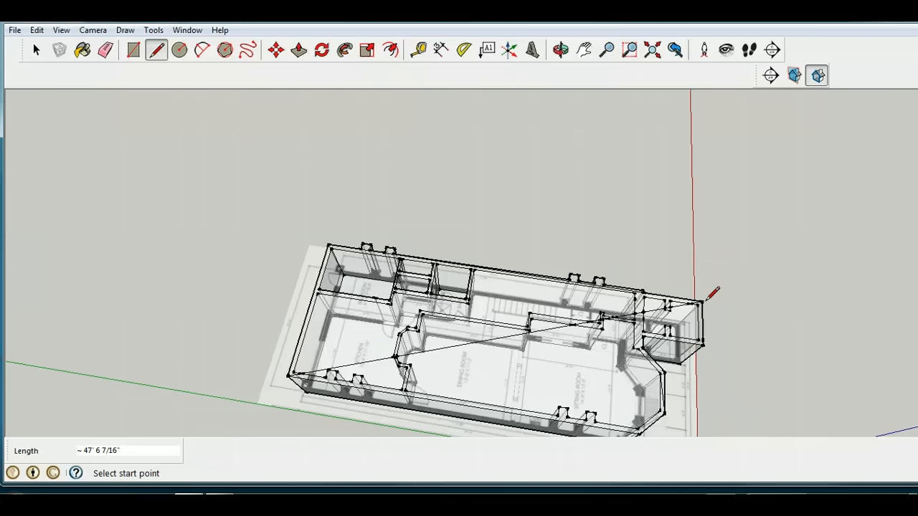
click(318, 290)
click(416, 253)
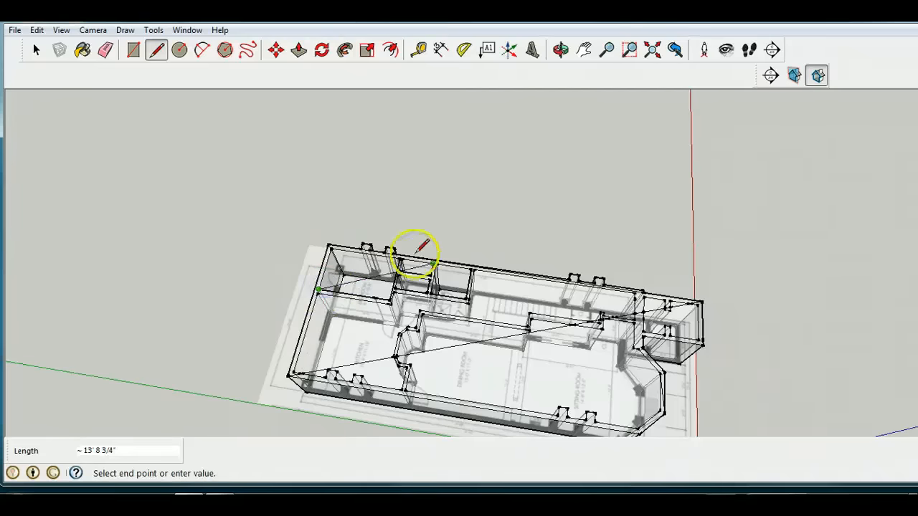
drag(416, 252, 470, 269)
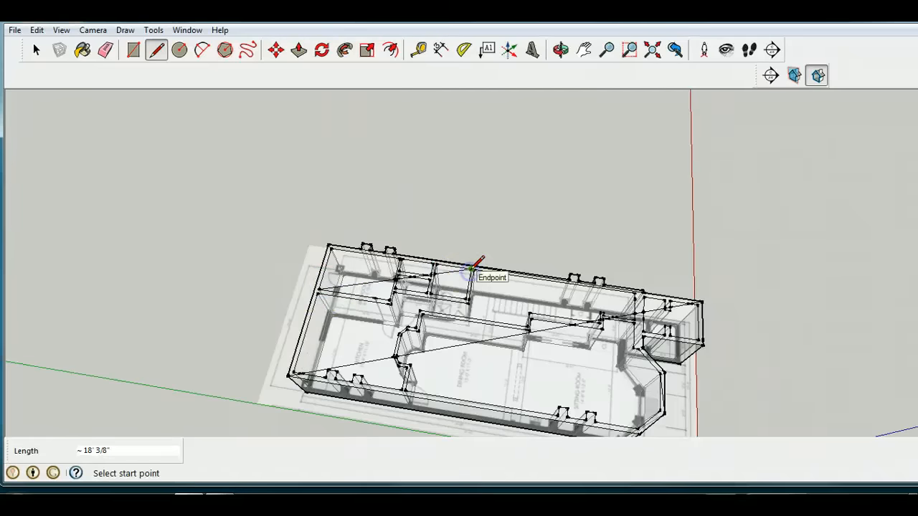
click(467, 271)
Step: Erase the segment of the shorter diagonal that crosses the top of the bedroom
scroll(482, 310, up, 3)
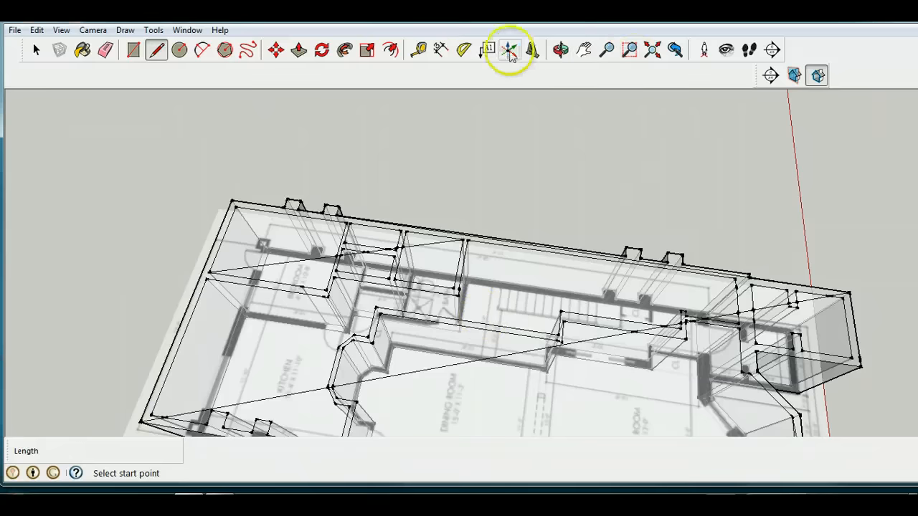
click(583, 49)
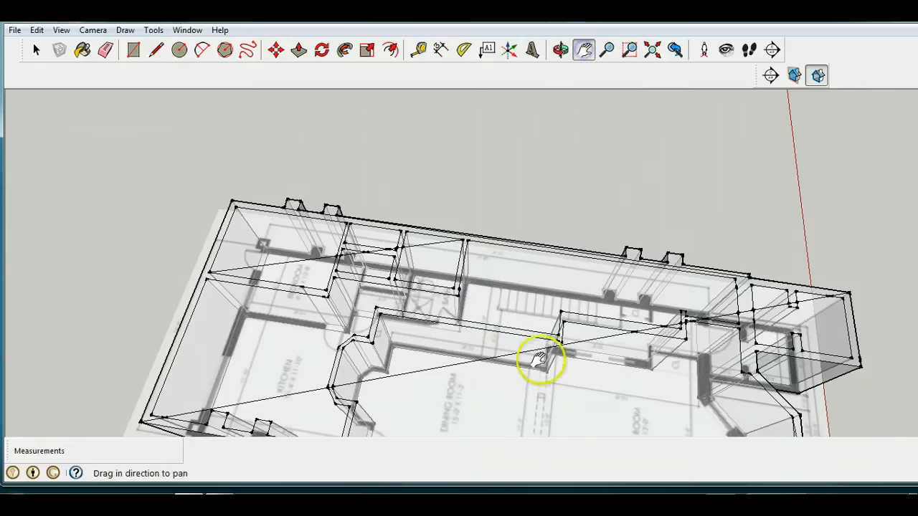
drag(538, 363, 500, 273)
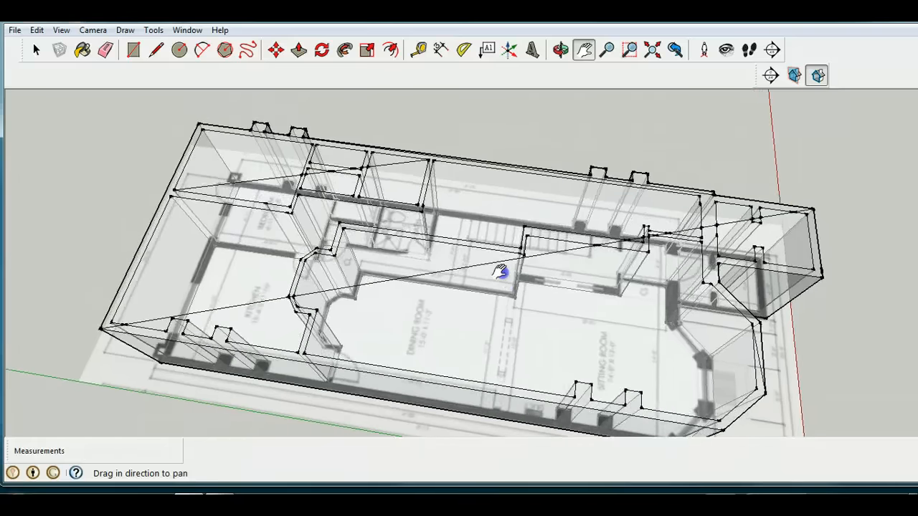
click(105, 49)
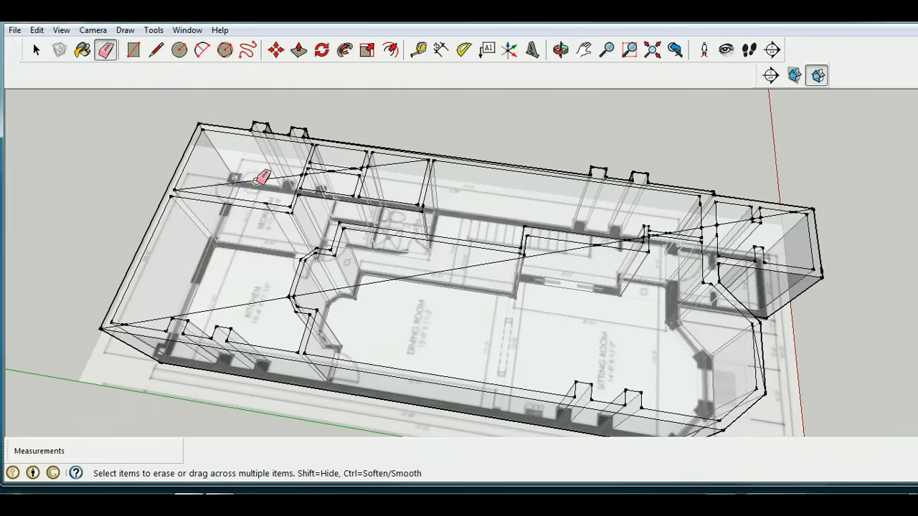
drag(253, 182, 277, 179)
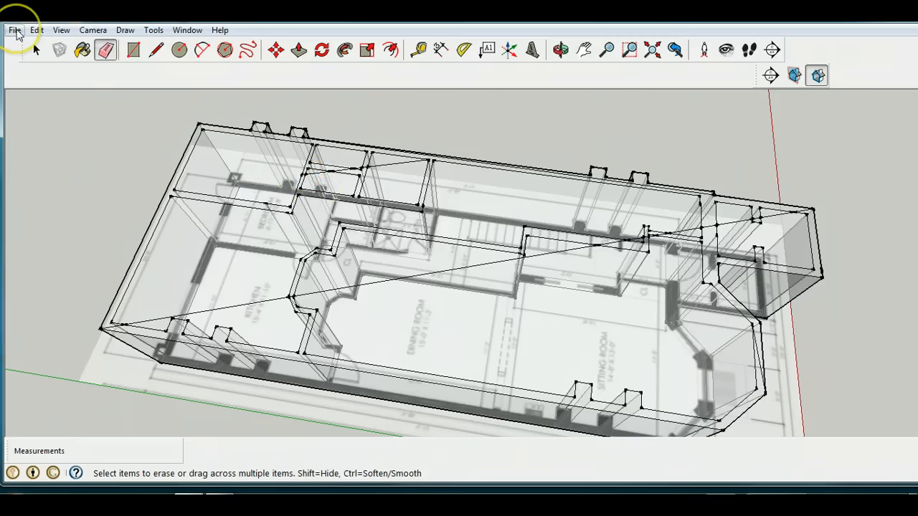
Step: Turn off the X-ray face style so the building's faces are displayed opaque
click(15, 31)
click(16, 31)
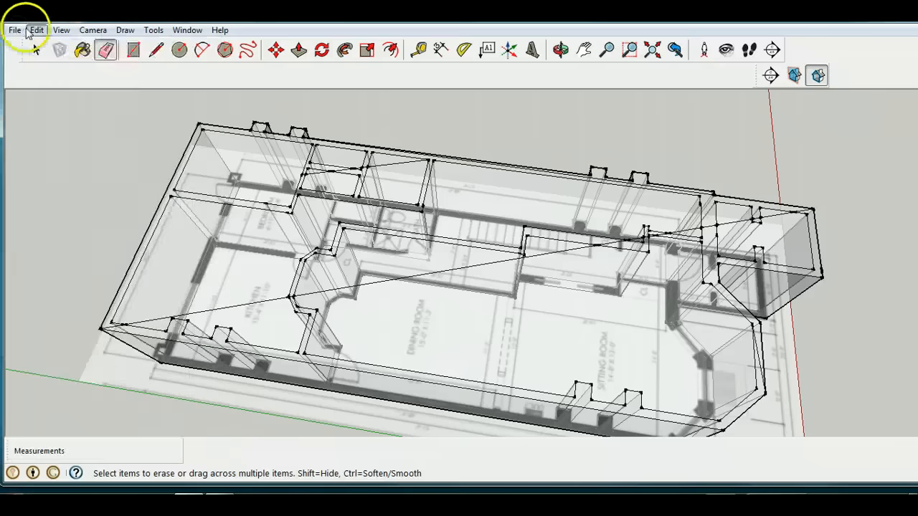
click(61, 30)
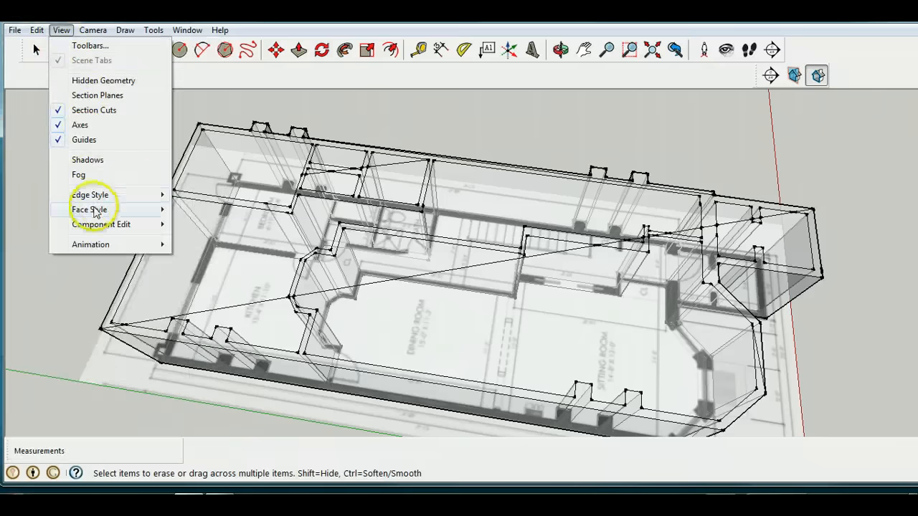
mouse_move(90, 209)
click(200, 209)
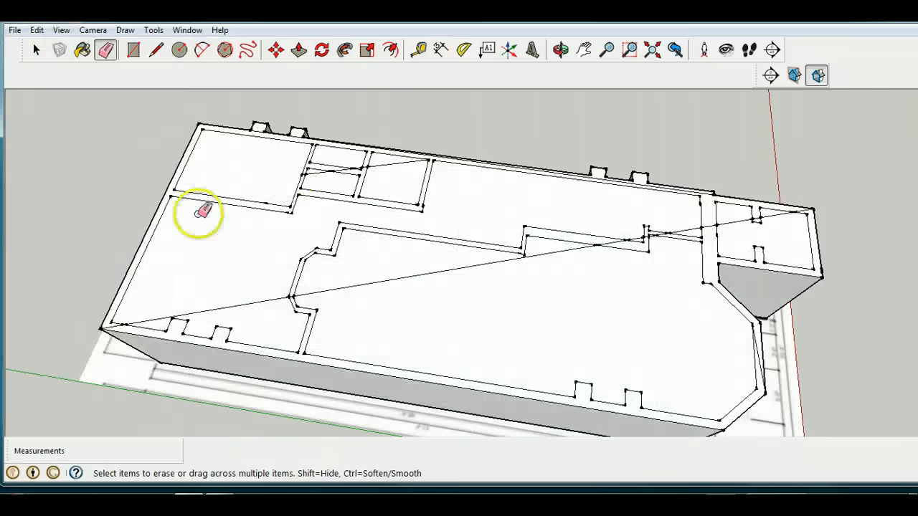
Step: Erase the remaining segments of the shorter diagonal across the two small closets, the partitions and the bathroom
click(314, 173)
click(343, 168)
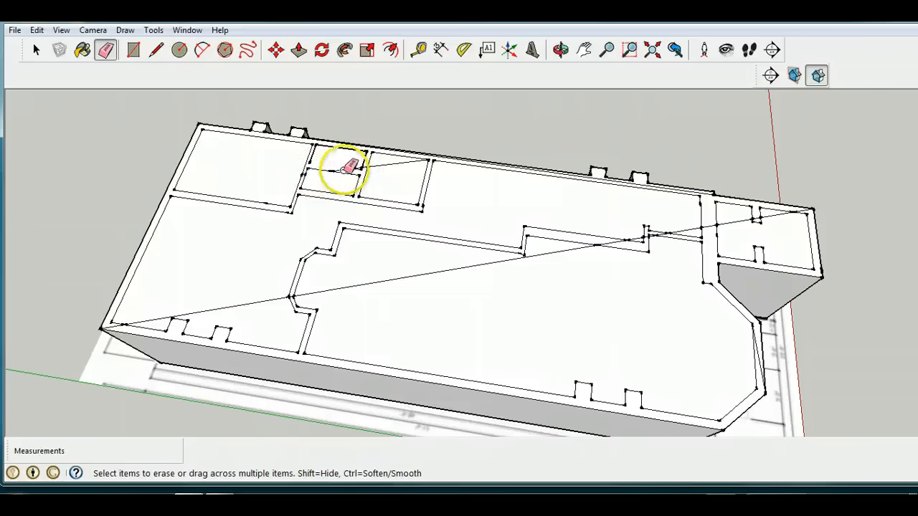
click(382, 166)
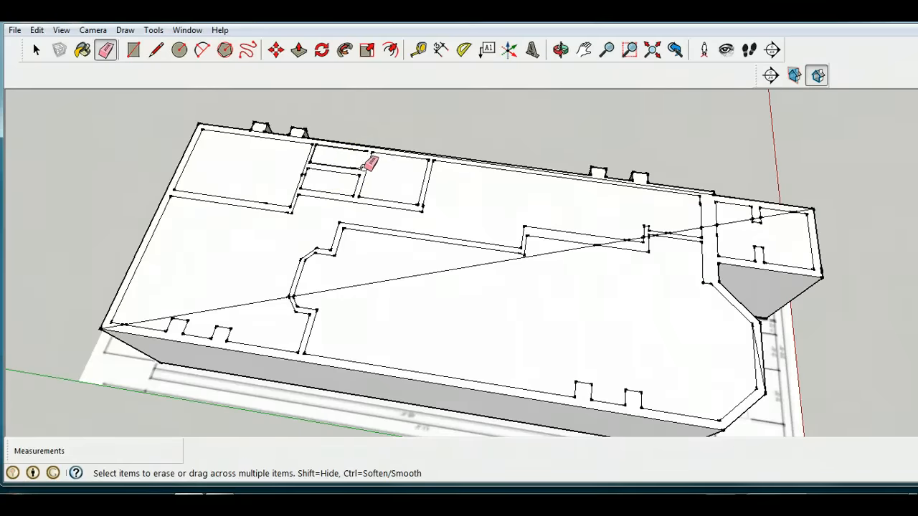
scroll(365, 166, up, 5)
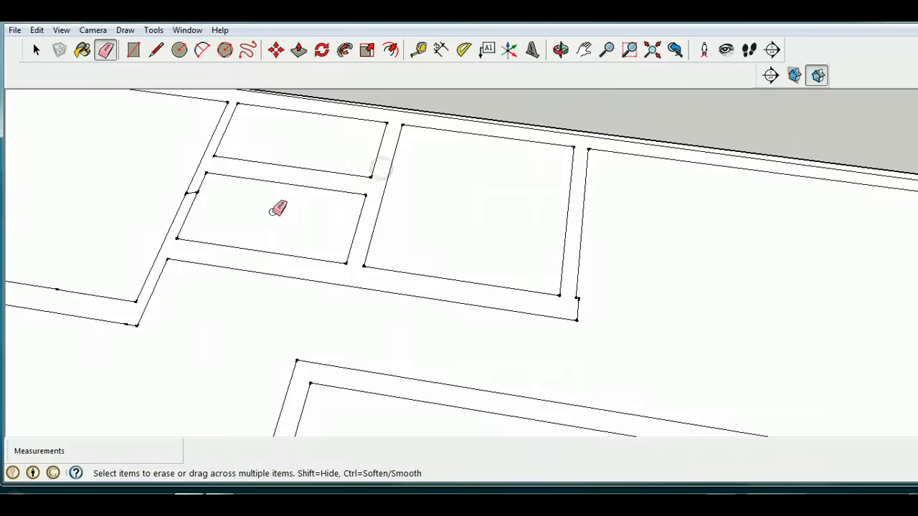
scroll(231, 195, down, 5)
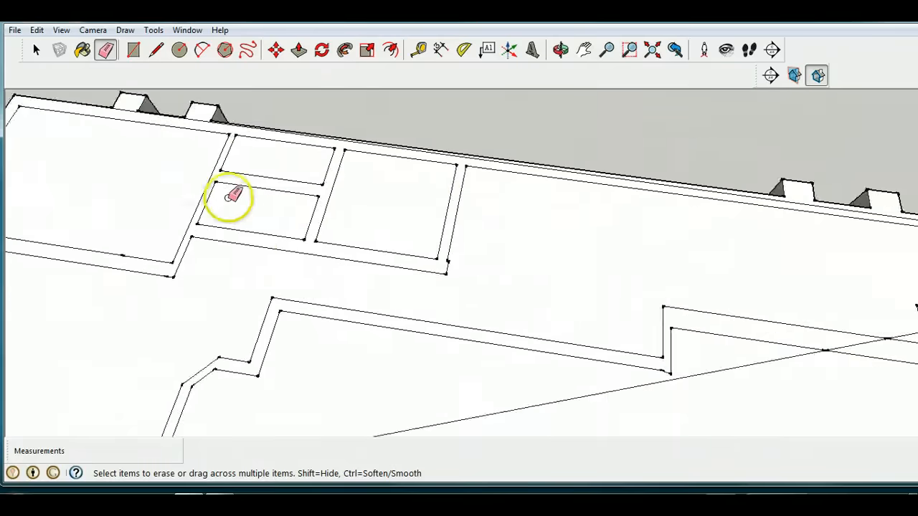
Step: Erase the segments of the long diagonal across the top of the kitchen, dining room and adjoining partition
click(118, 345)
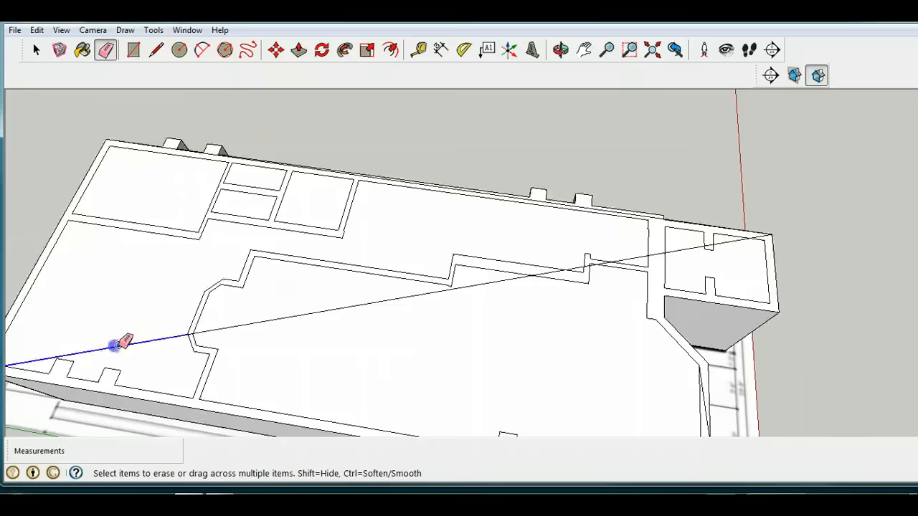
click(252, 325)
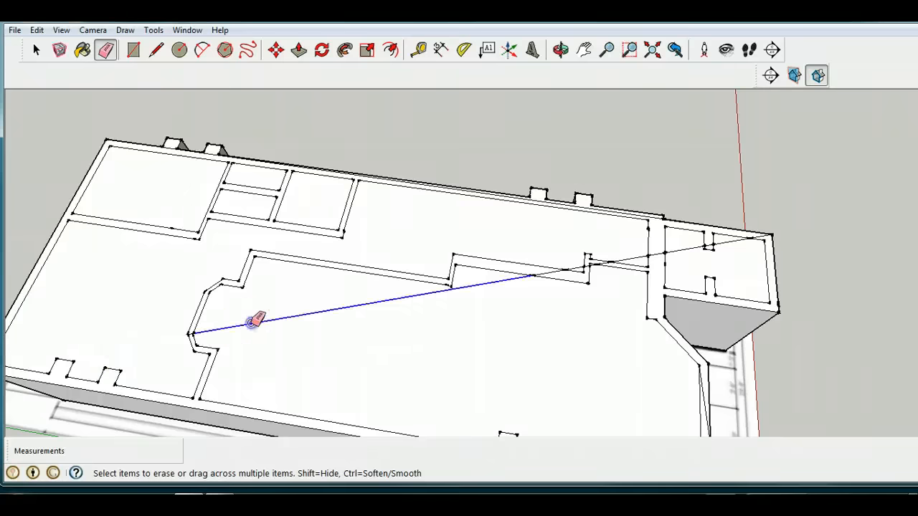
click(572, 265)
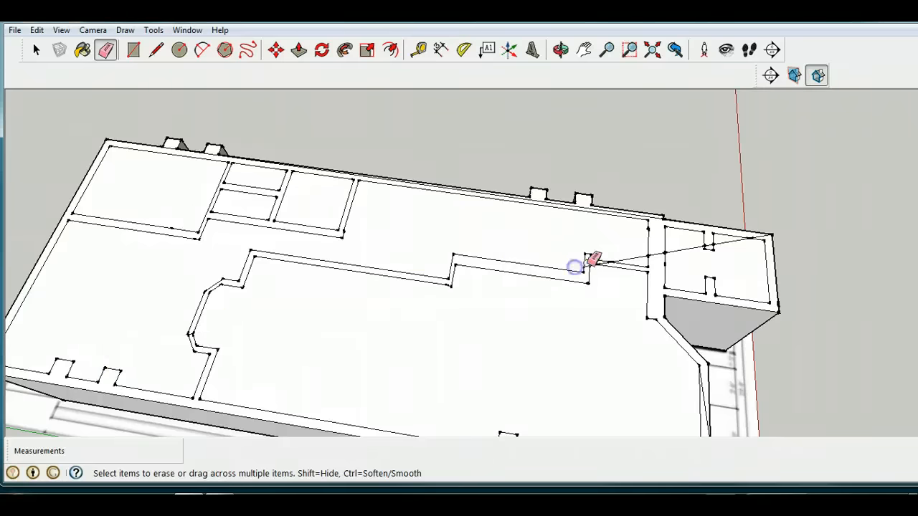
Step: Erase the rest of the long diagonal from the narrow partition beside the hall through the front entry to its outer corner
scroll(594, 264, up, 5)
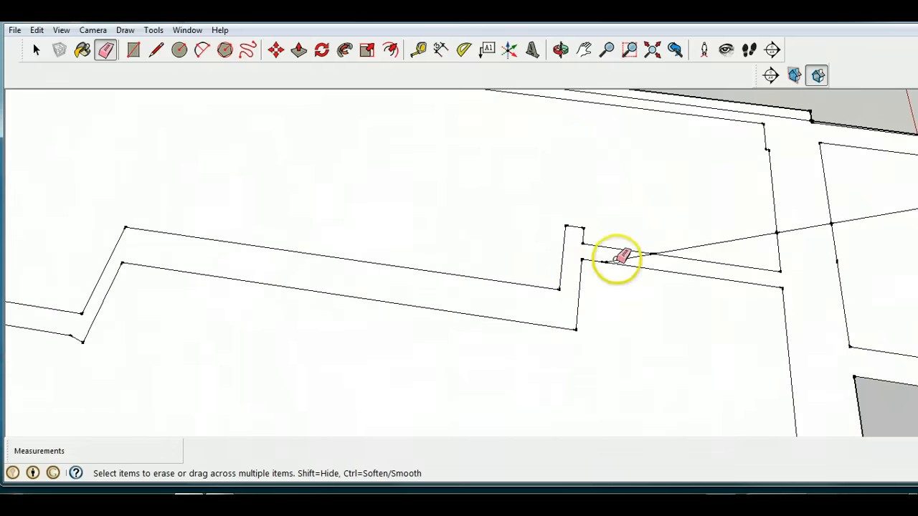
click(669, 249)
click(714, 242)
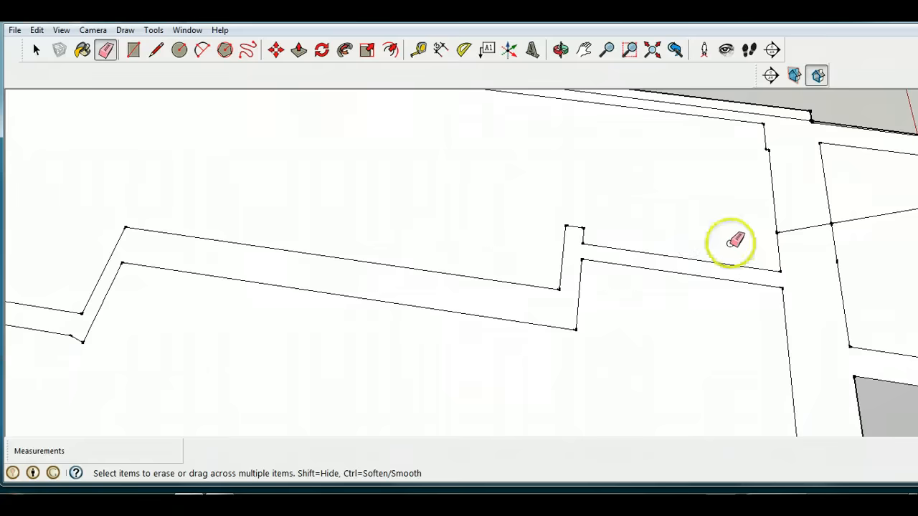
scroll(804, 228, down, 4)
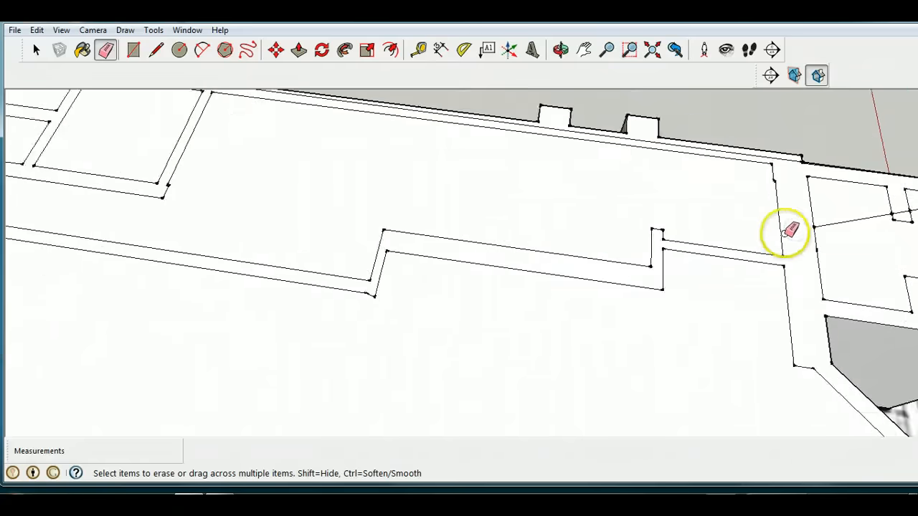
scroll(789, 228, down, 5)
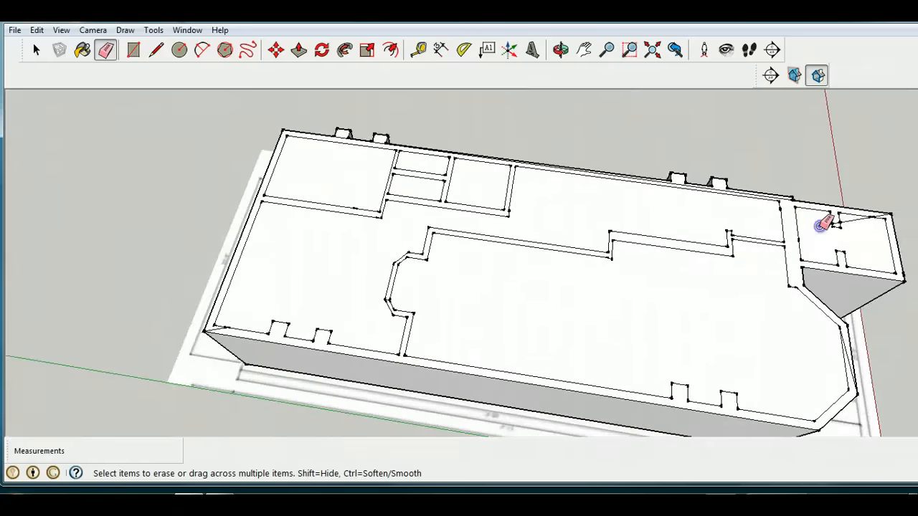
click(873, 213)
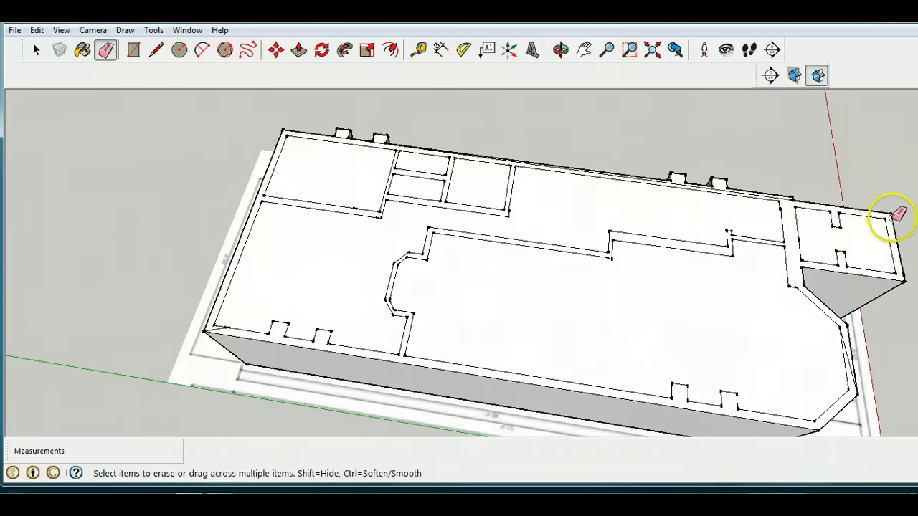
Step: Erase the stray line running along the top of the sitting room's front bay wall
scroll(717, 296, up, 2)
scroll(717, 296, down, 3)
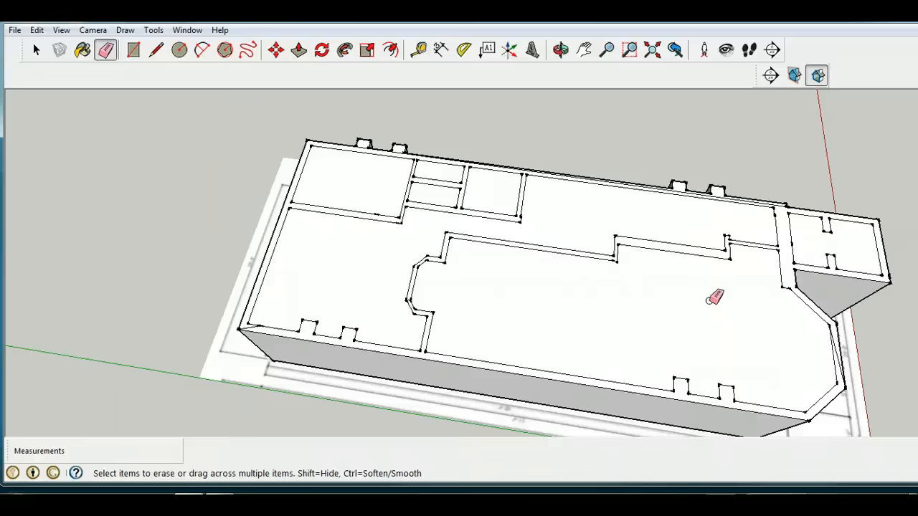
click(833, 347)
click(476, 419)
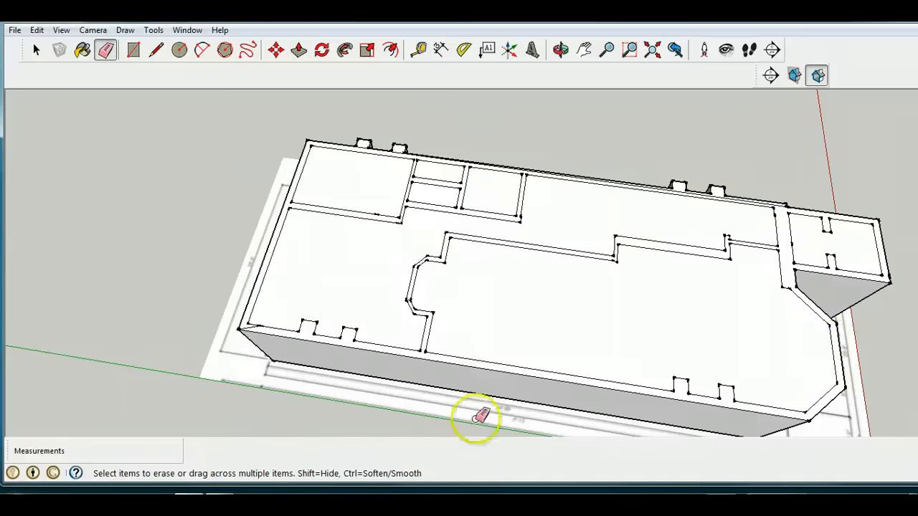